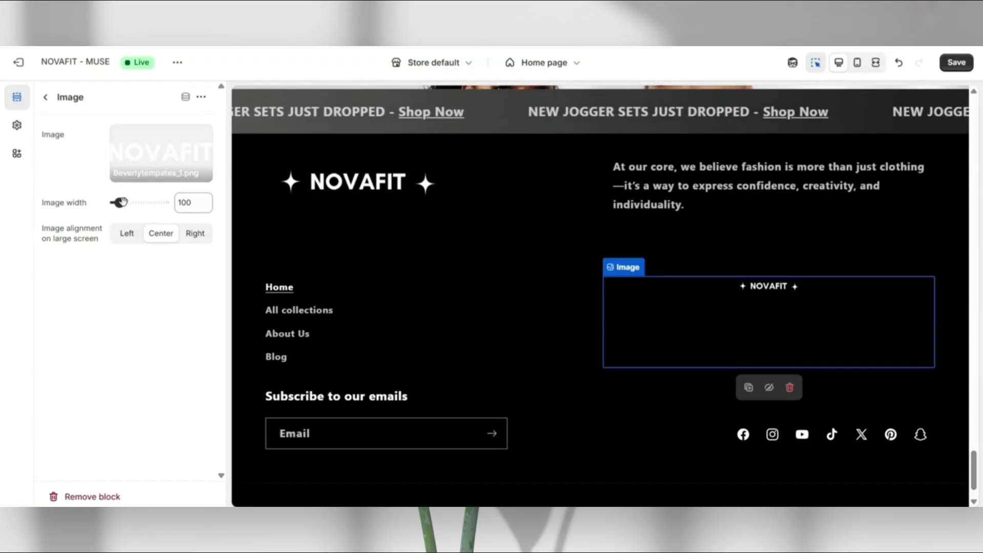
Set the footer NOVAFIT logo width to 310 and preview the All collections page.
drag(118, 203, 140, 202)
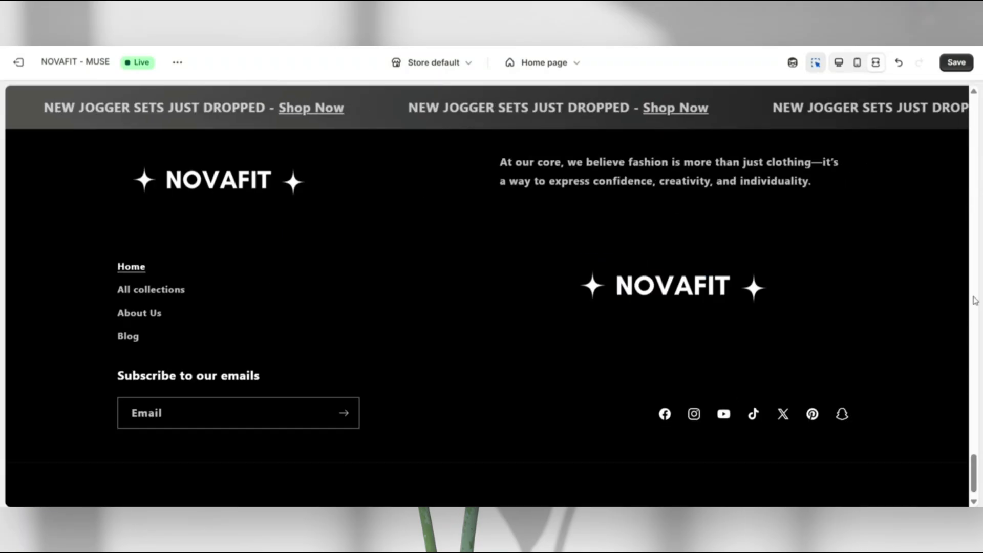
scroll(154, 362, up, 2)
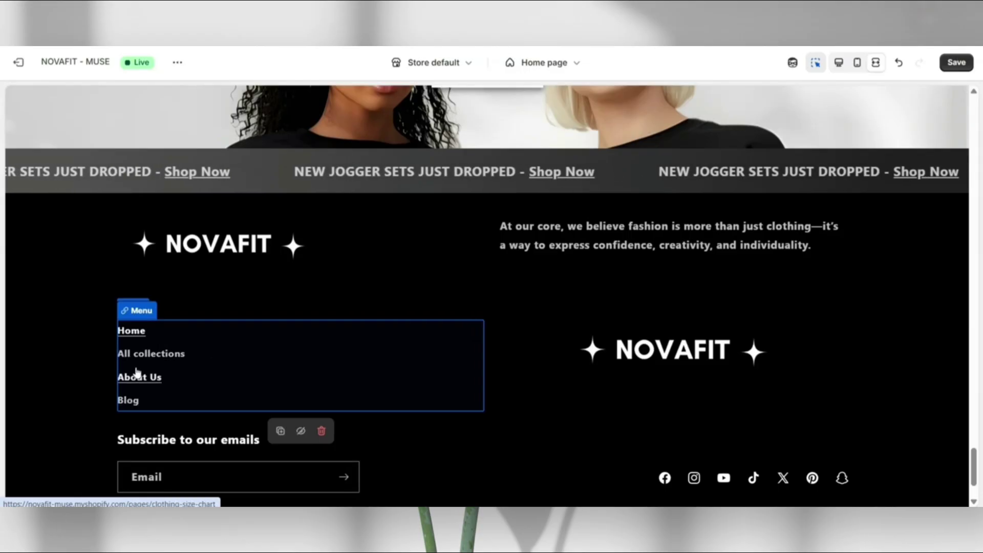
click(155, 356)
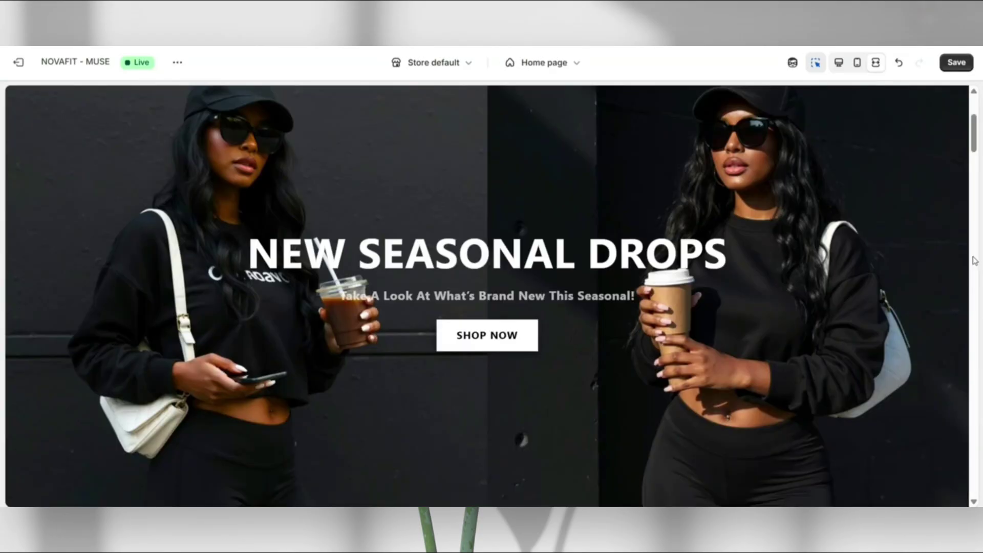
Check the product's Size chart pop-up on the storefront preview.
scroll(972, 260, down, 6)
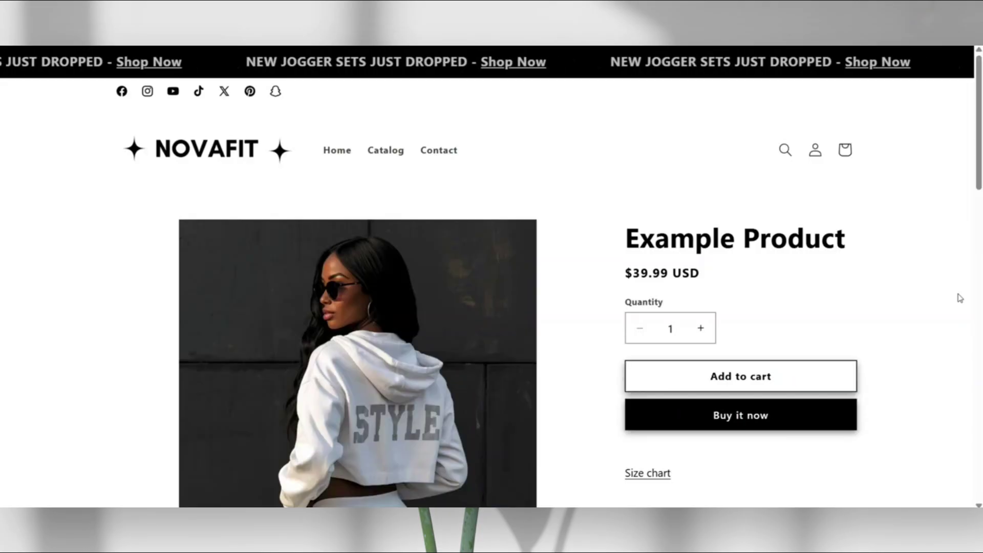
scroll(959, 297, down, 3)
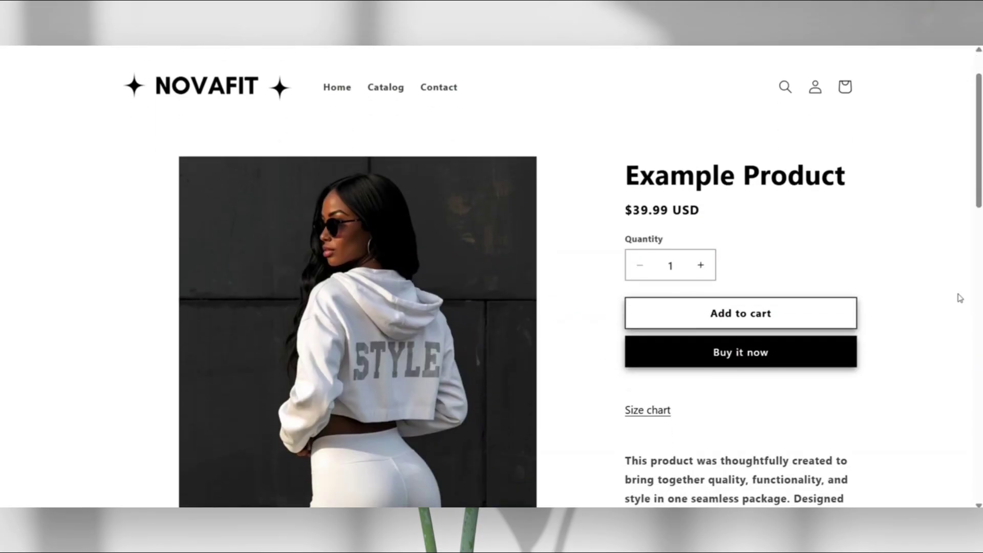
click(650, 345)
drag(836, 323, 843, 427)
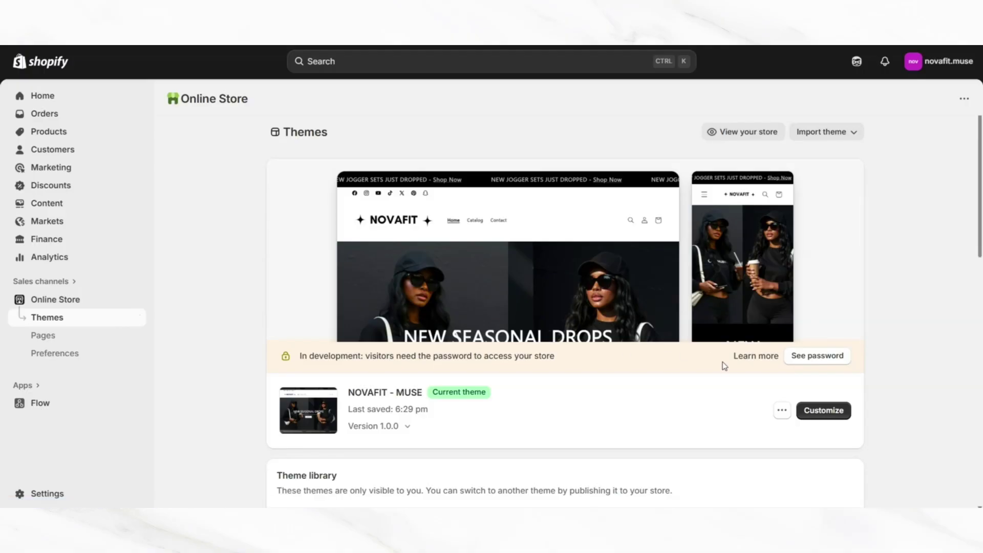
Open the NOVAFIT - MUSE theme editor on the Header settings after a brief full-width preview.
click(824, 411)
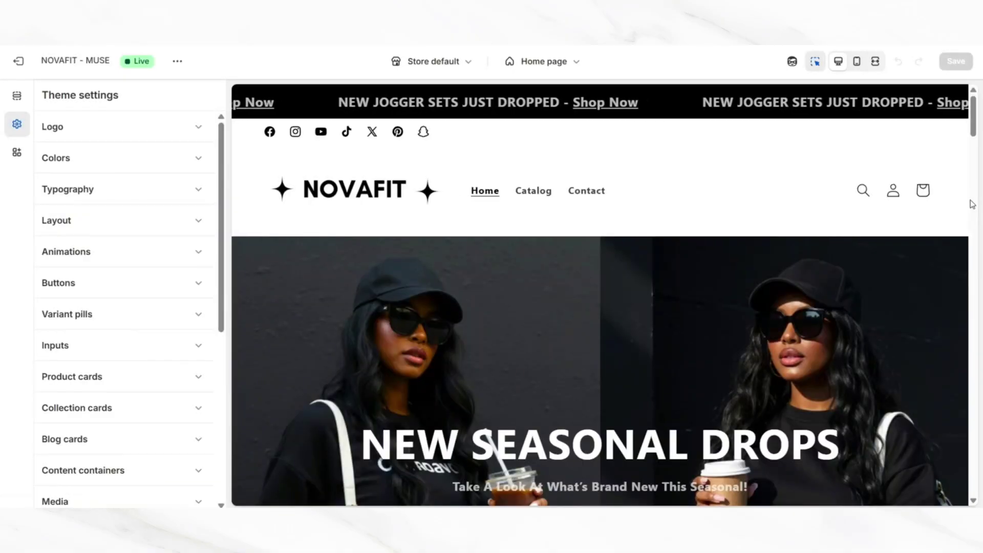
click(645, 174)
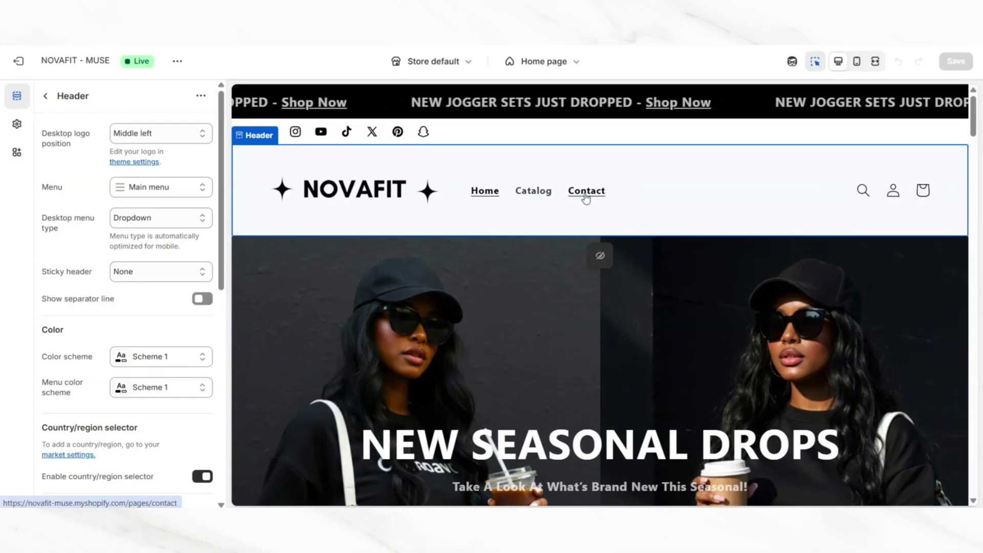
click(873, 66)
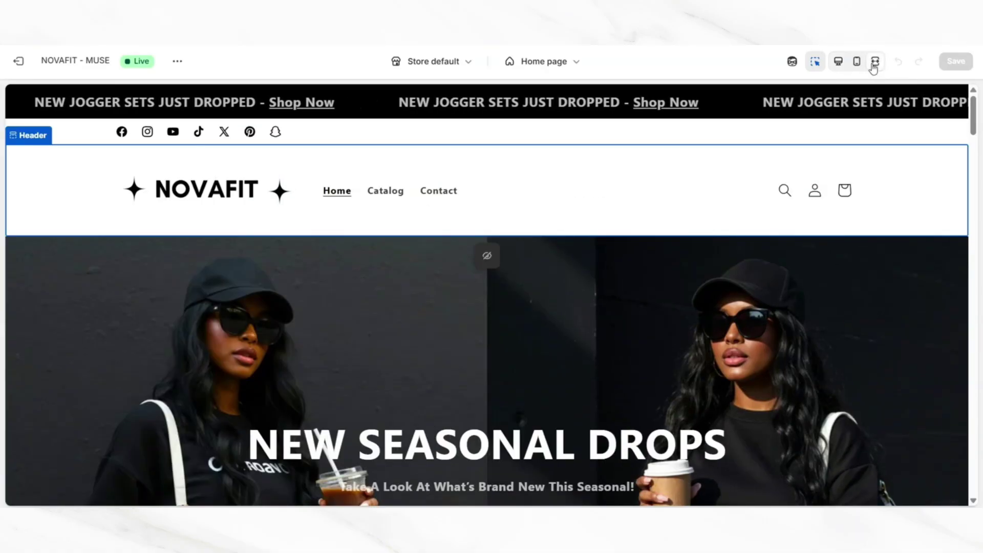
scroll(977, 219, down, 20)
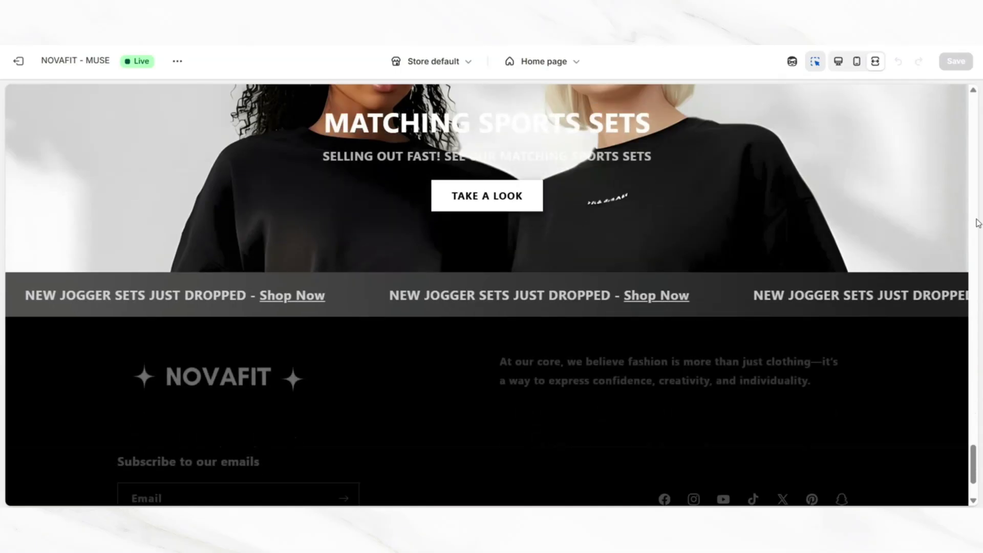
scroll(978, 222, down, 3)
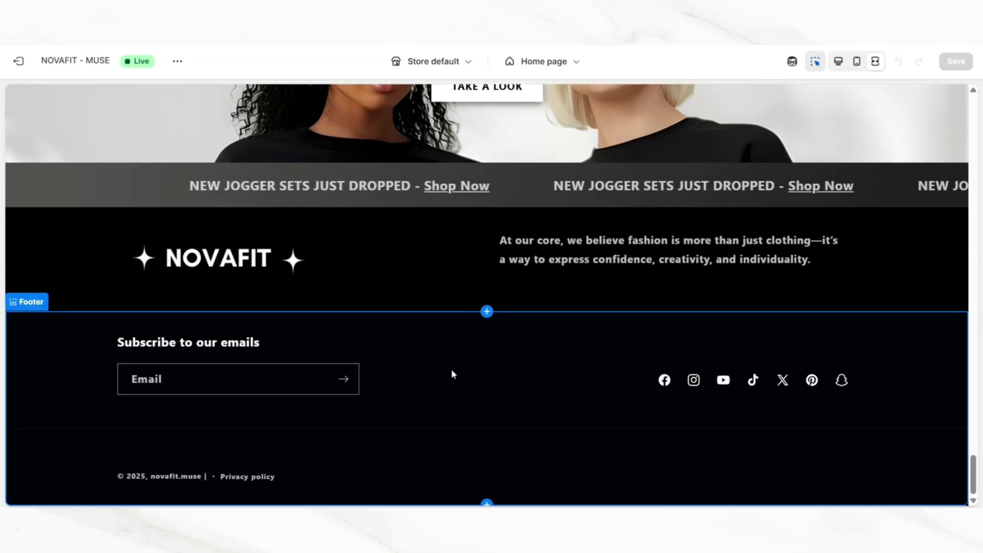
click(838, 61)
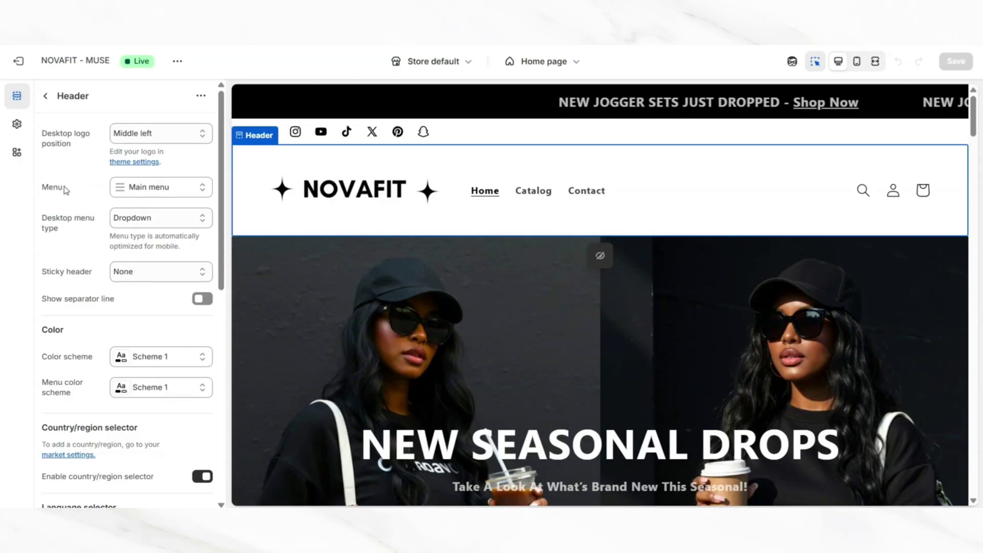
Edit the Main menu (Home, Catalog, Contact), try moving Contact, then return to Menus.
click(146, 192)
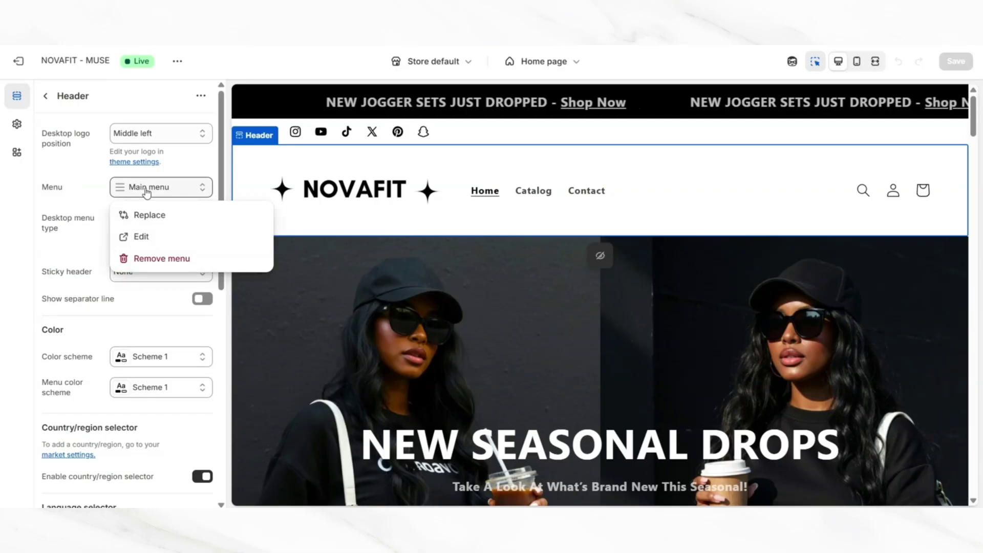
click(147, 238)
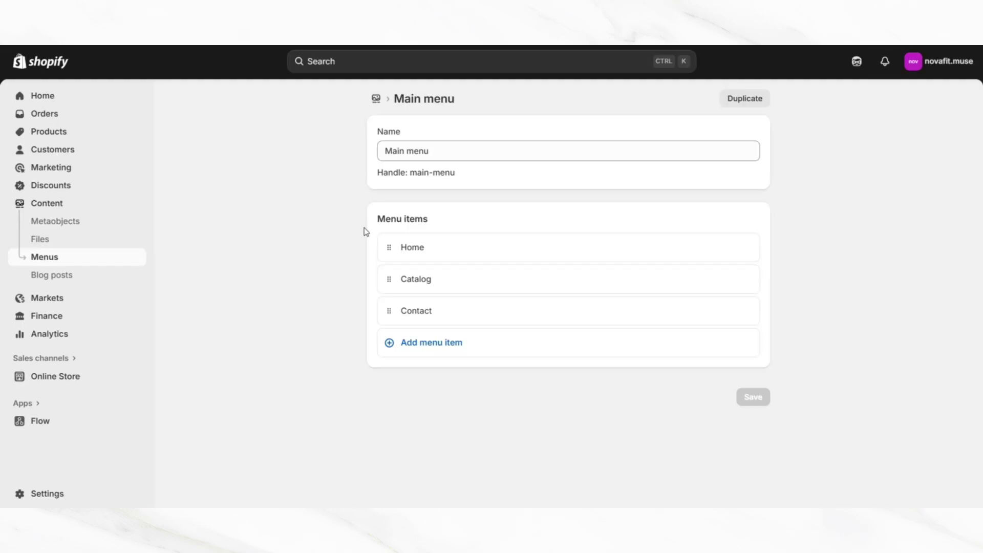
drag(389, 310, 385, 283)
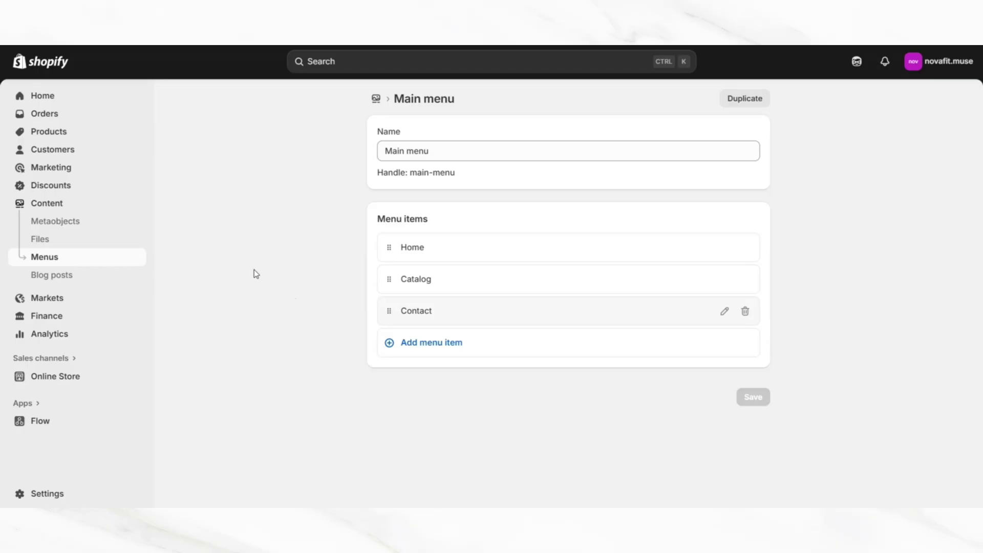
click(109, 261)
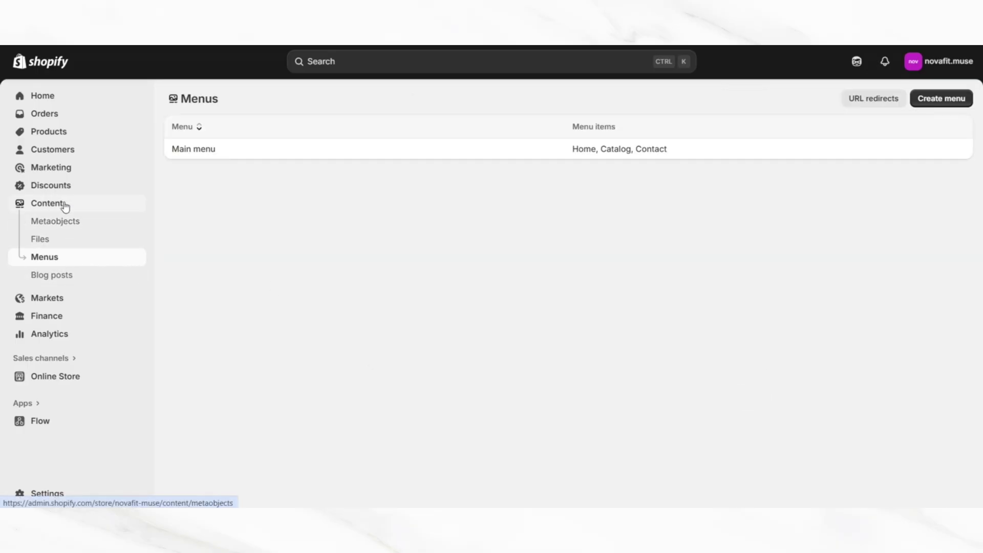
Start a new menu and add a Home item linked to the Home page.
click(928, 102)
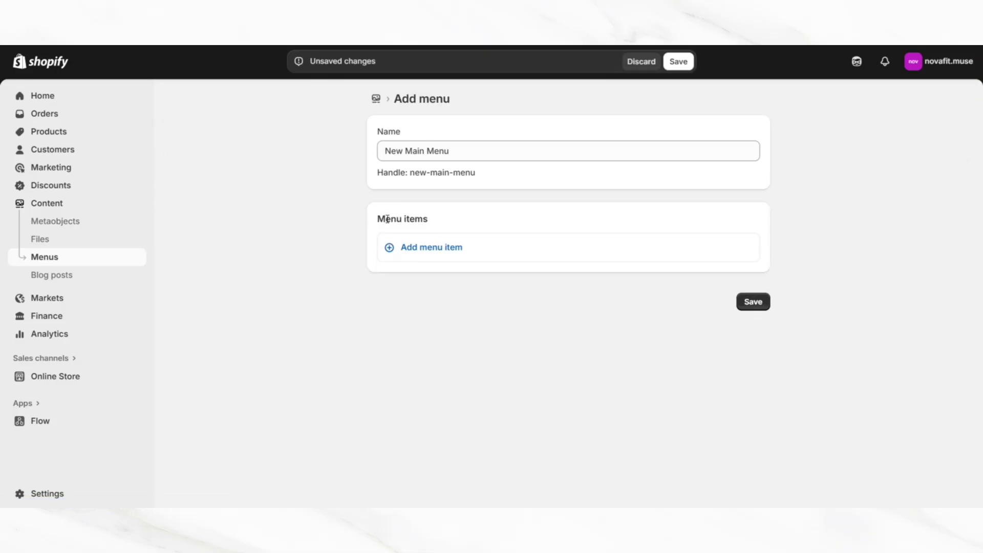
click(406, 247)
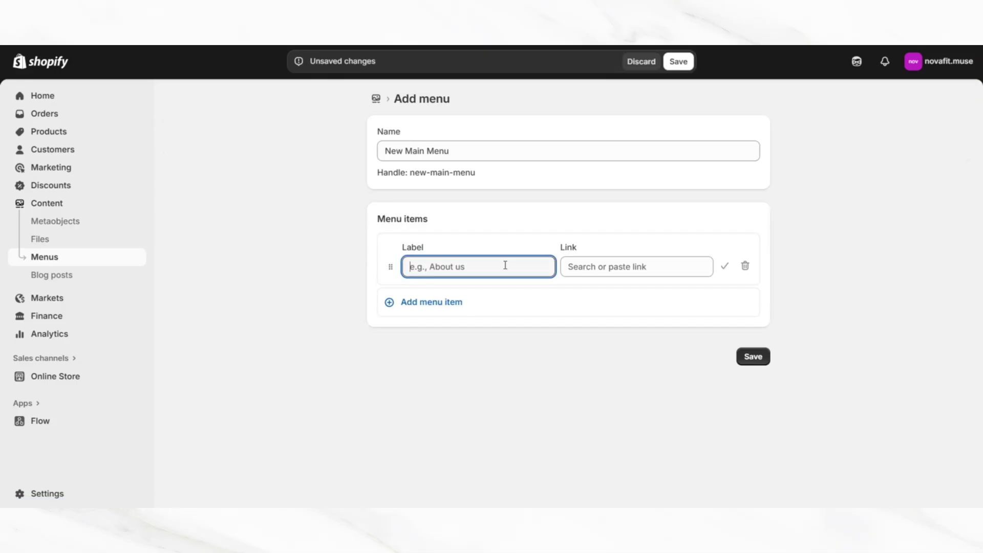
click(568, 266)
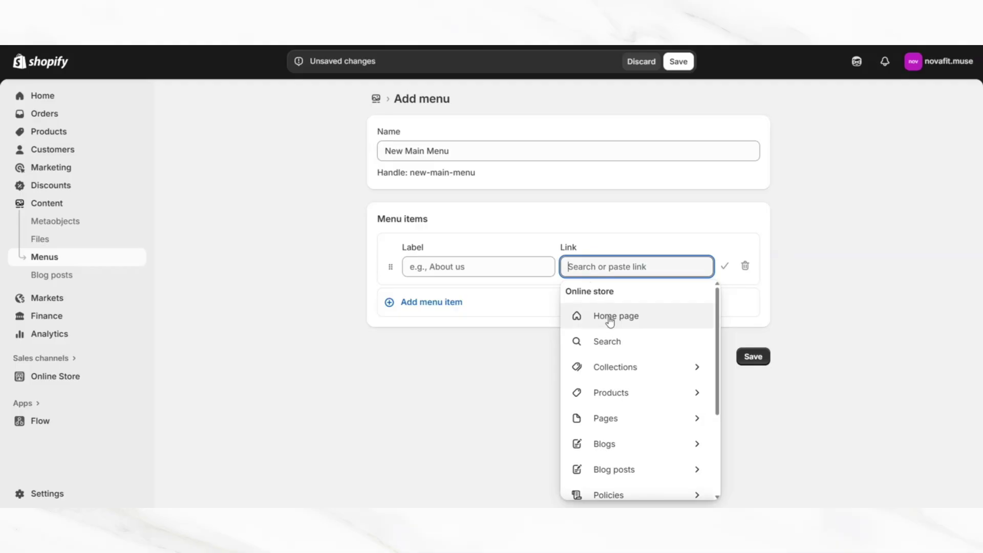
click(609, 319)
click(497, 264)
key(BackSpace)
key(BackSpace)
key(BackSpace)
key(BackSpace)
key(BackSpace)
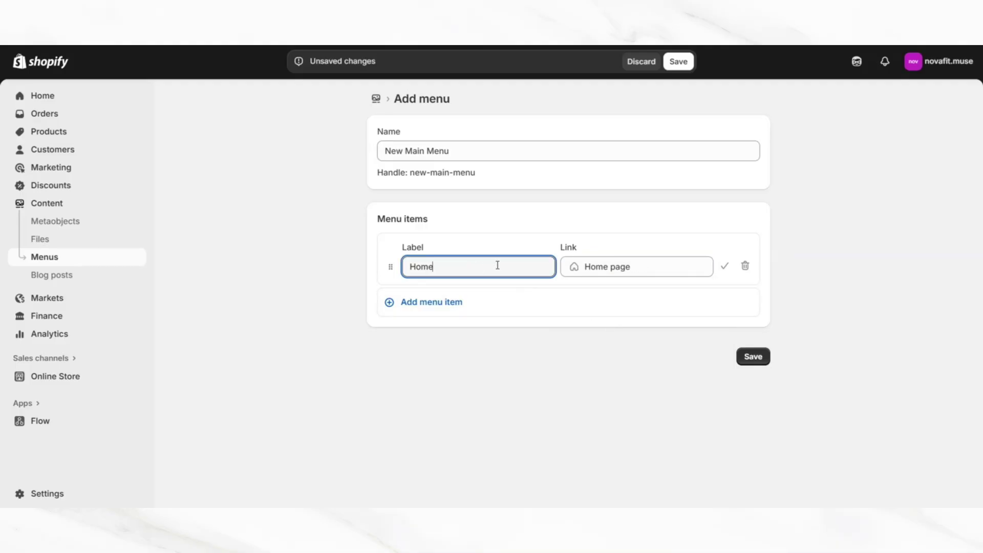
click(723, 266)
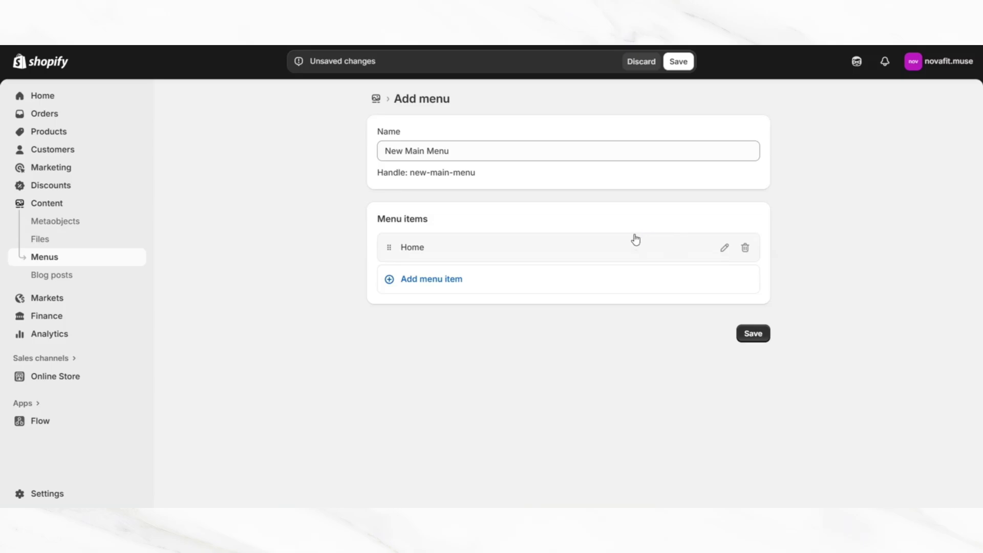
Add an All collections item linked to the store's collections.
click(549, 287)
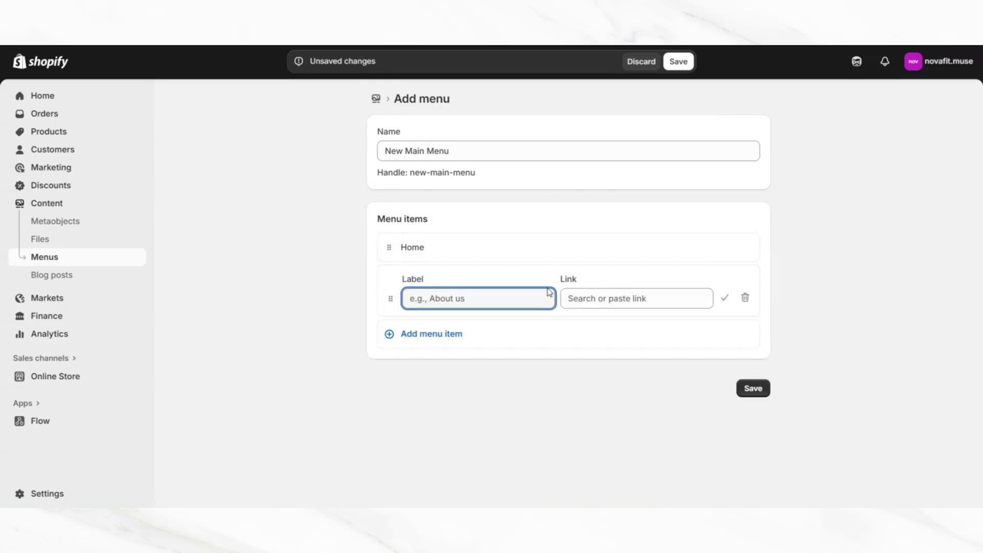
click(581, 296)
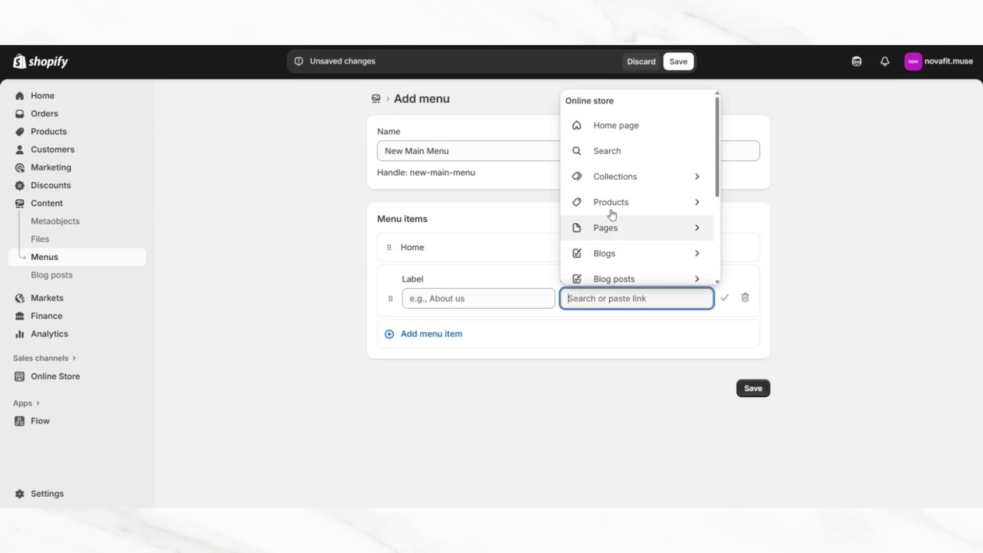
click(621, 179)
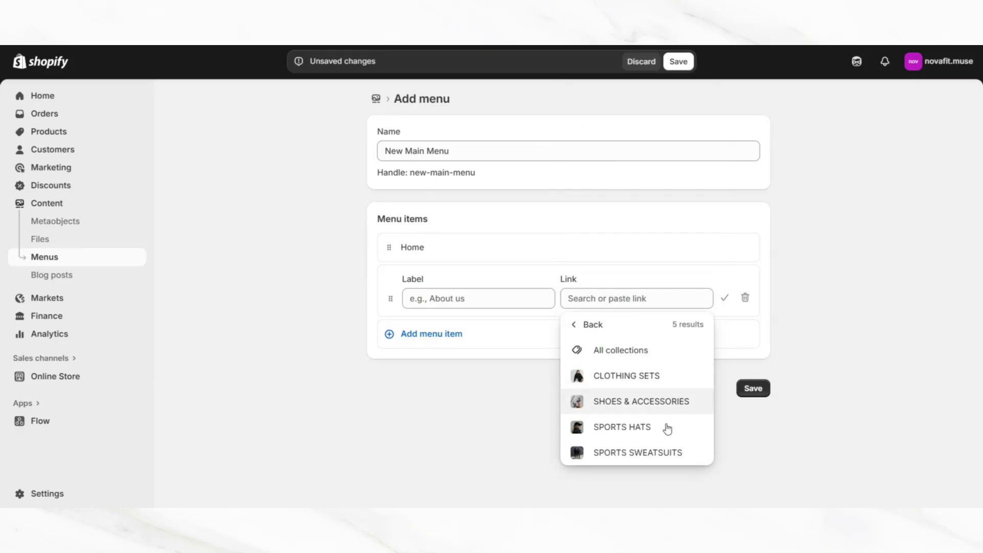
click(597, 352)
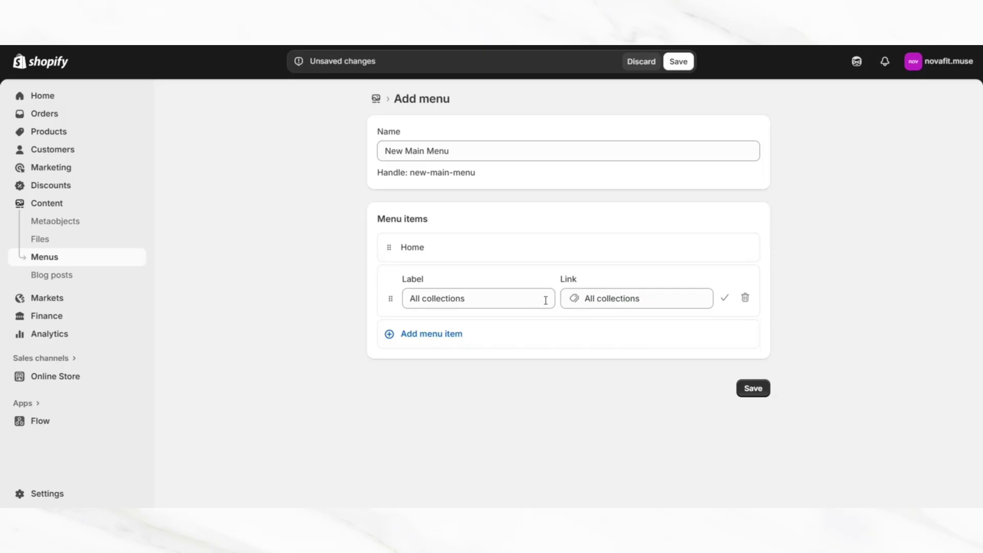
click(724, 299)
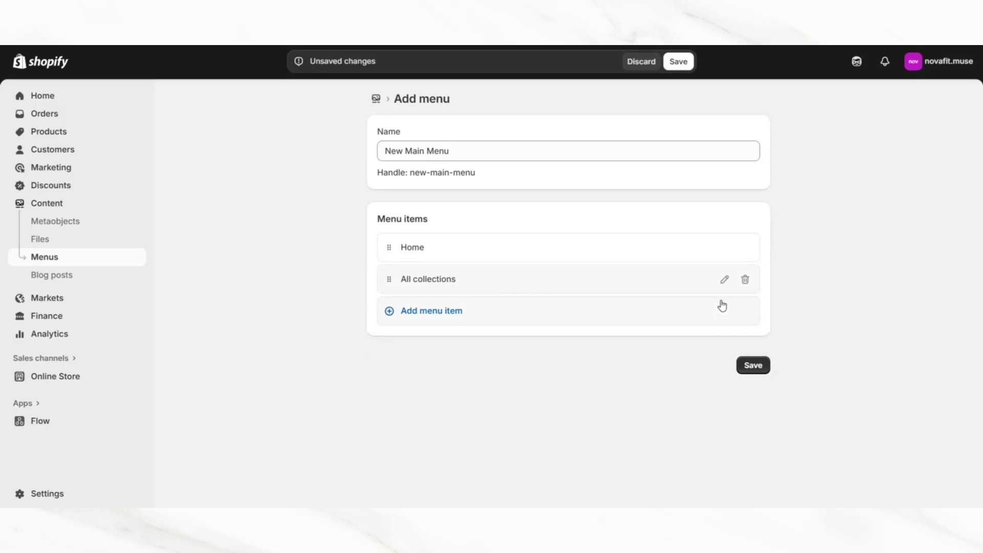
Add a third menu item and save the New Main Menu.
click(424, 310)
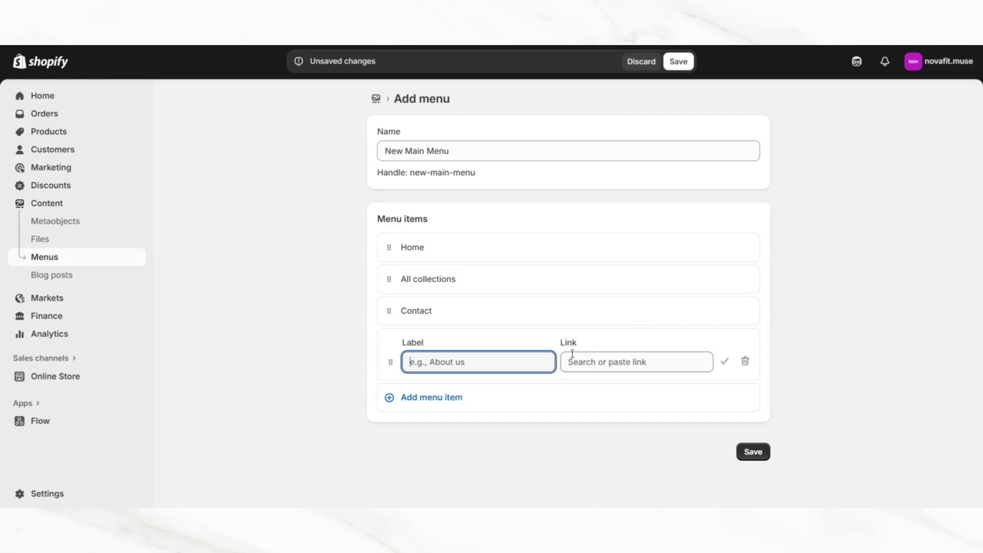
click(573, 354)
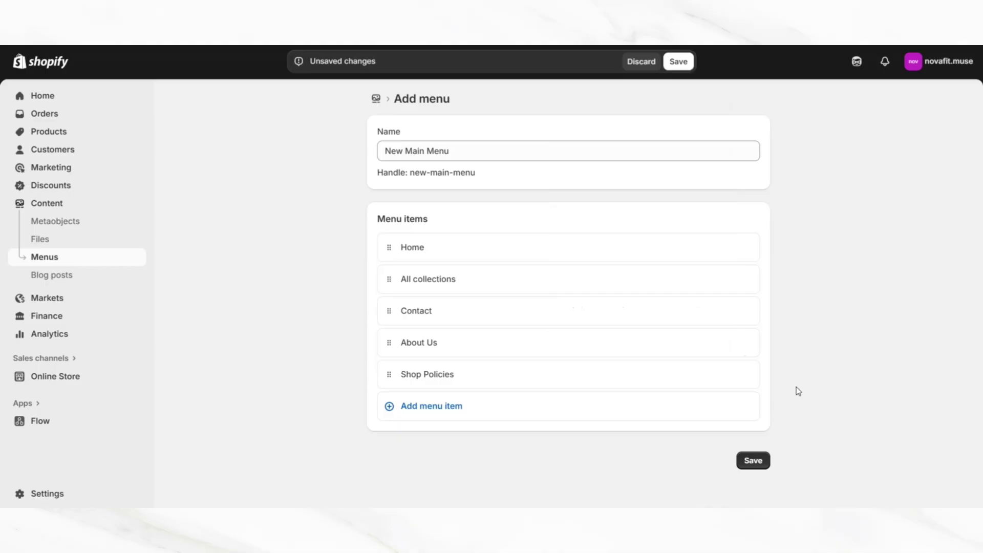
click(750, 462)
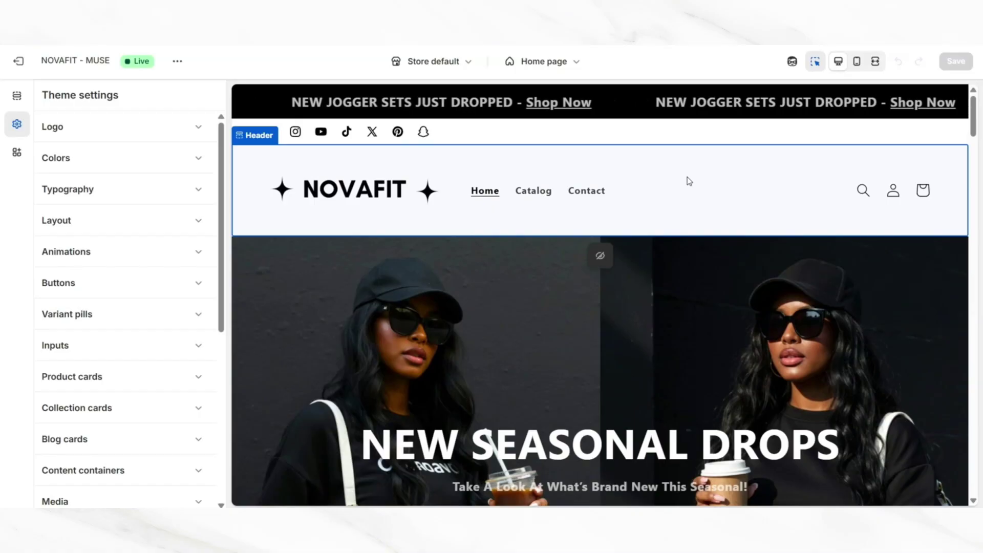
Replace the header's navigation menu with New Main Menu.
click(684, 176)
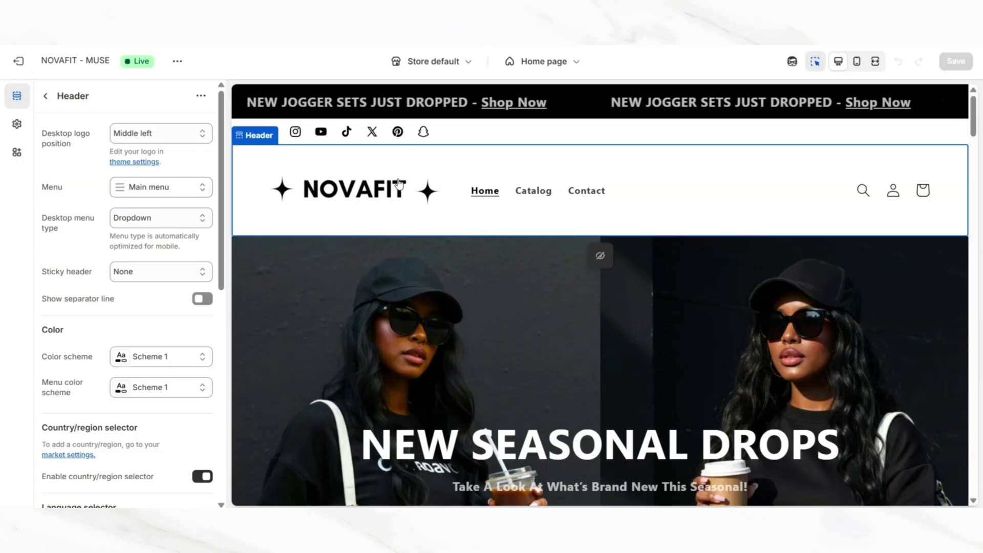
click(179, 188)
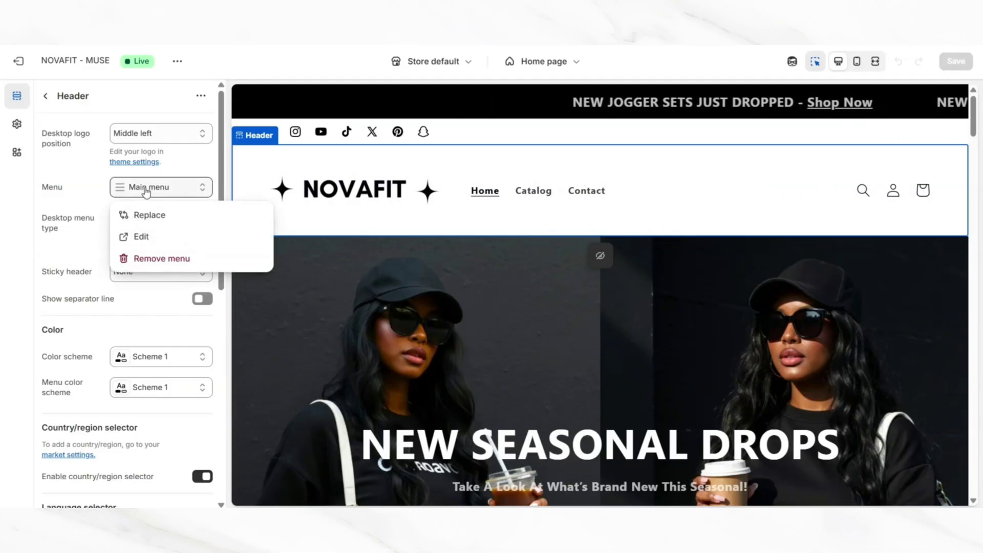
click(167, 220)
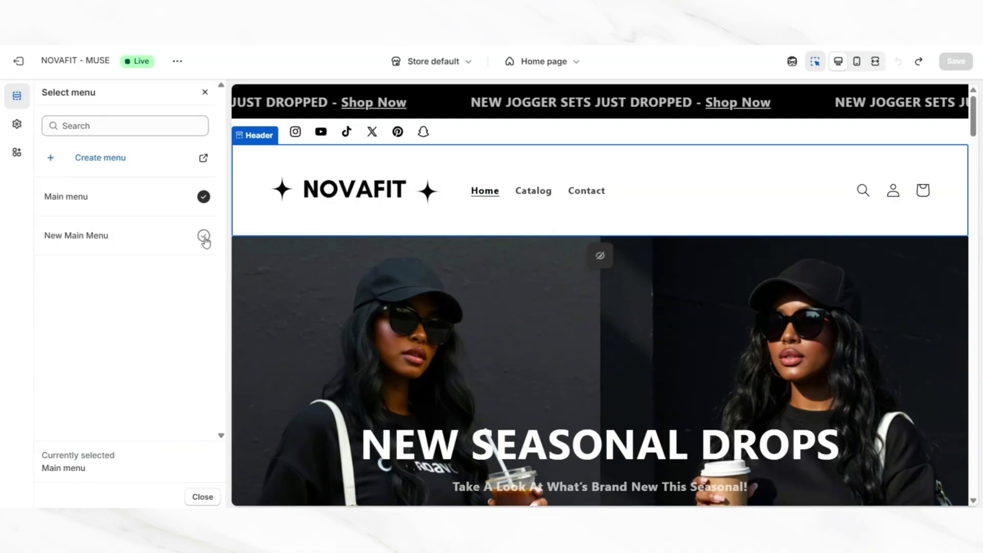
click(202, 237)
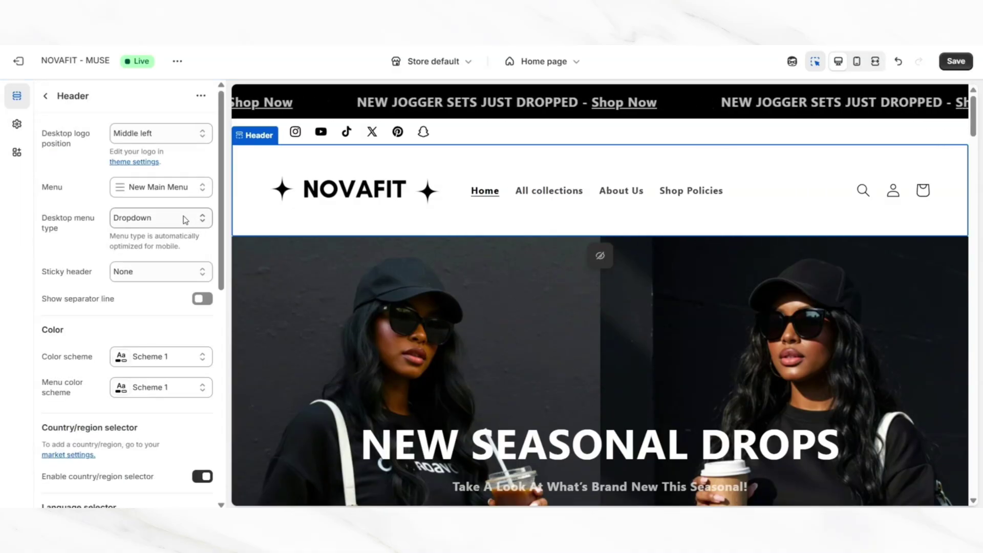
Review the storefront at full width, scrolling down and back up.
key(ctrl+shift+f)
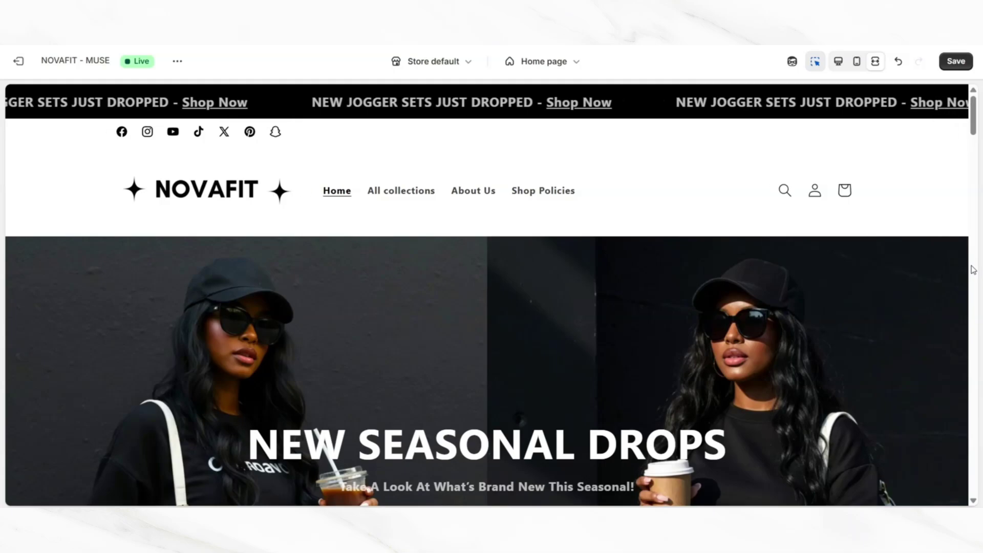
scroll(973, 270, down, 3)
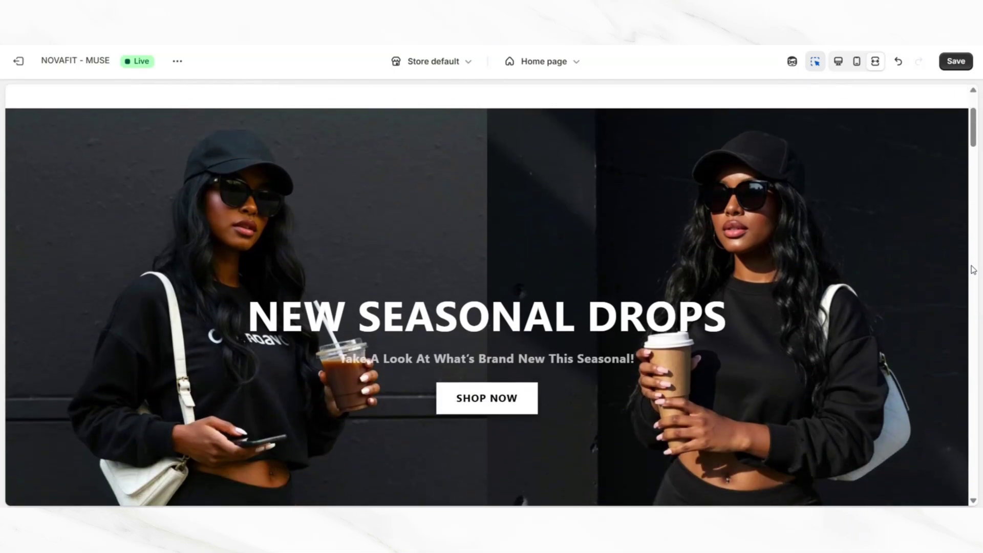
scroll(972, 270, up, 3)
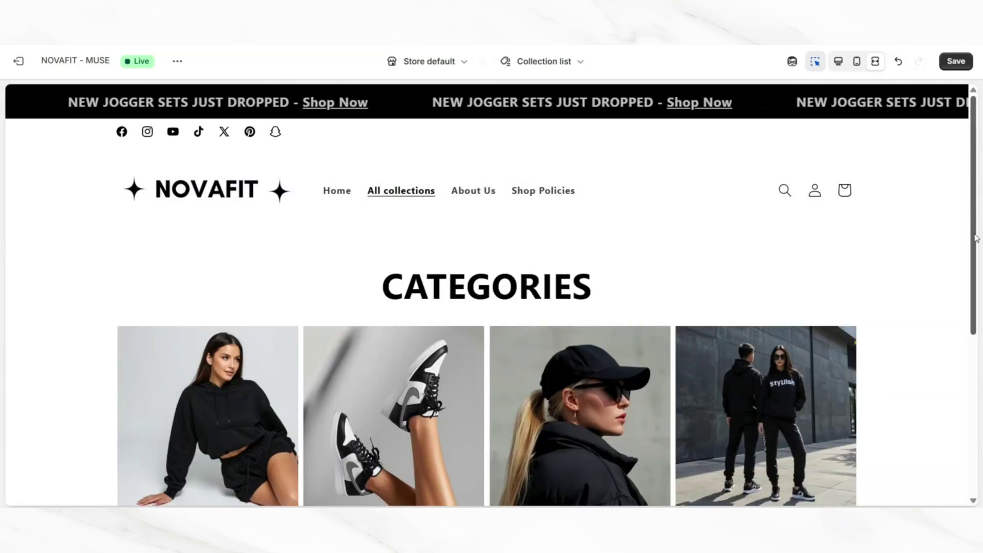
scroll(975, 238, down, 5)
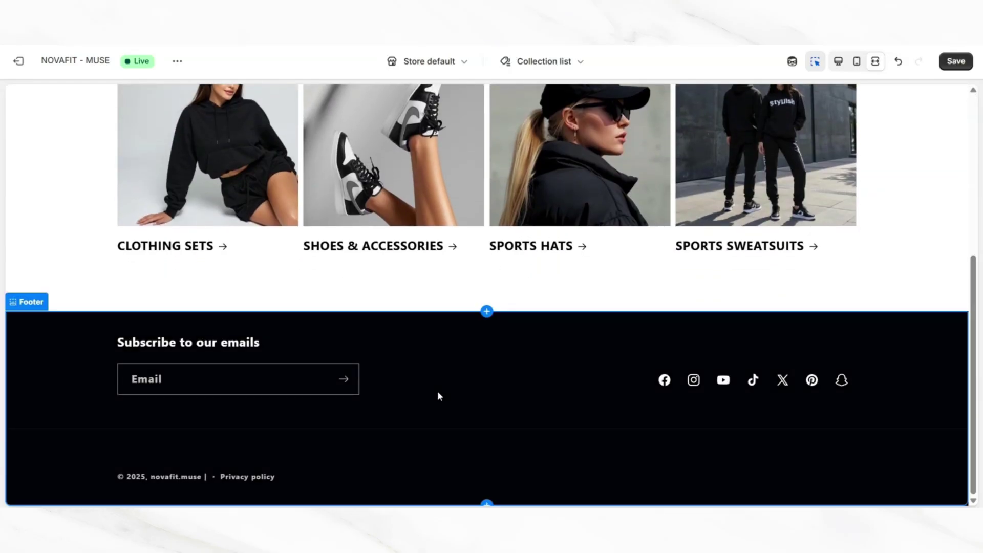
scroll(978, 298, up, 2)
scroll(977, 298, up, 3)
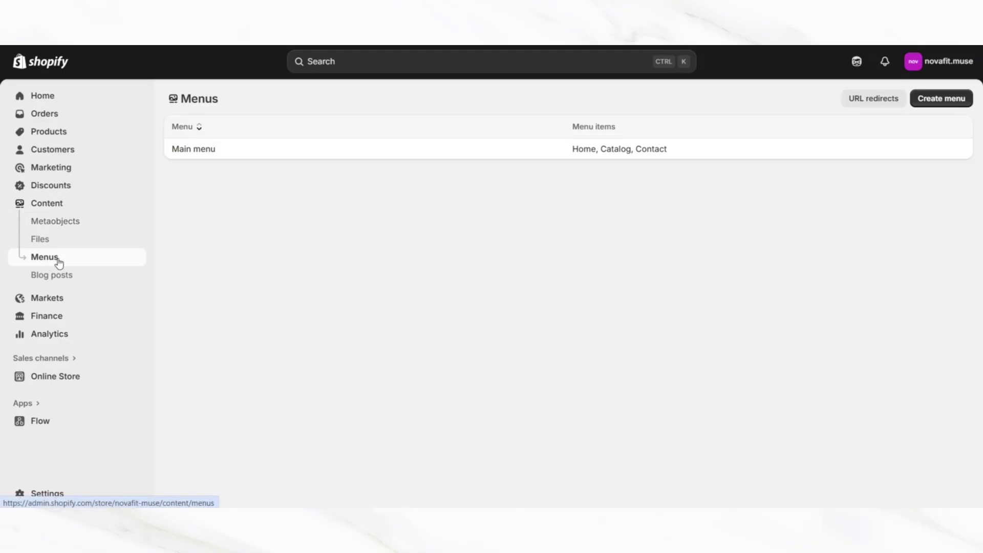
Create a Footer Menu with Home, All collections, About Us and Blog, and save it.
click(938, 98)
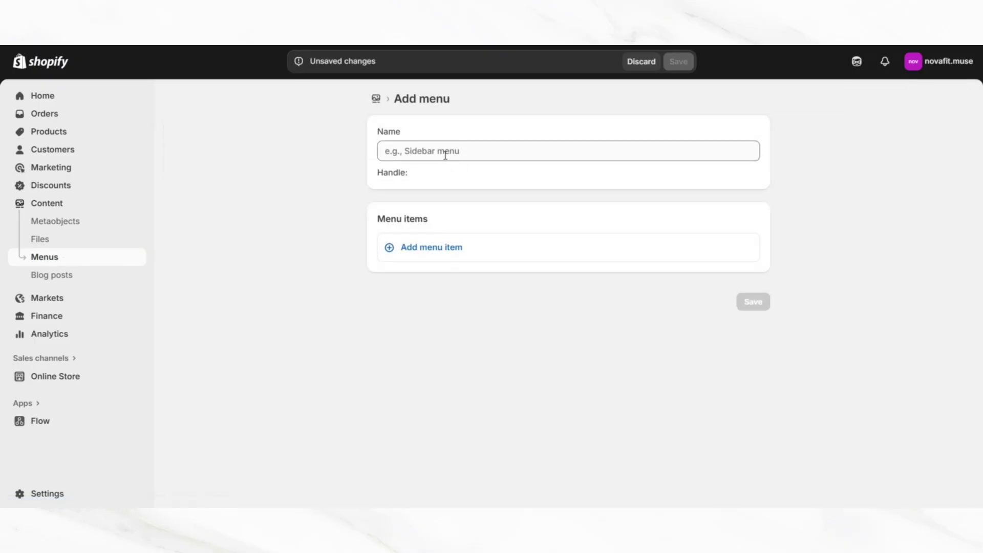
click(441, 152)
text(Footer Menu)
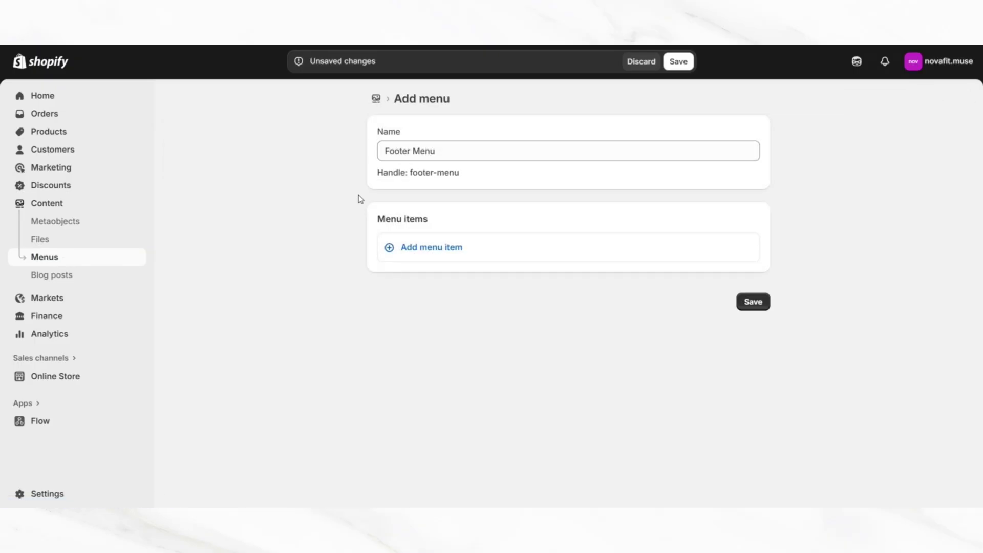
click(432, 248)
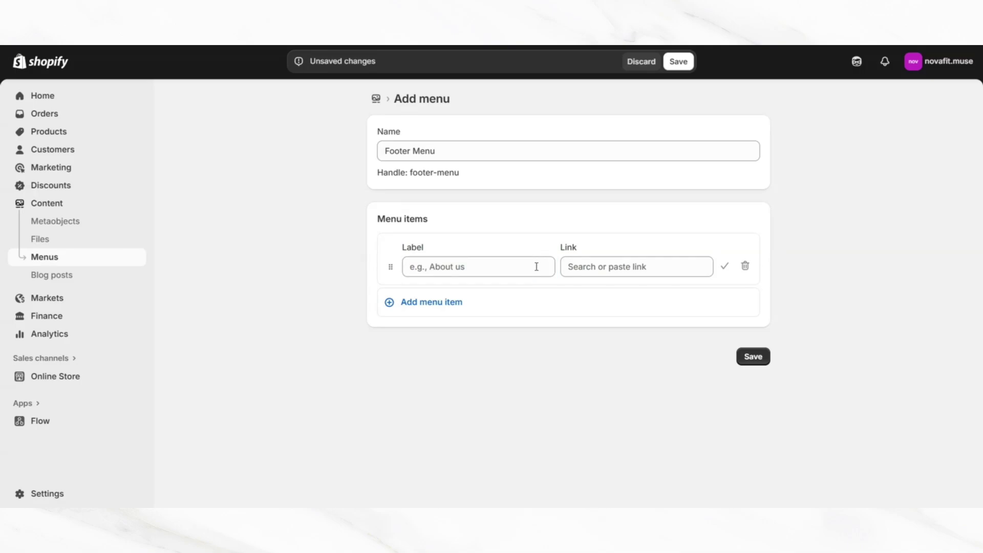
click(723, 267)
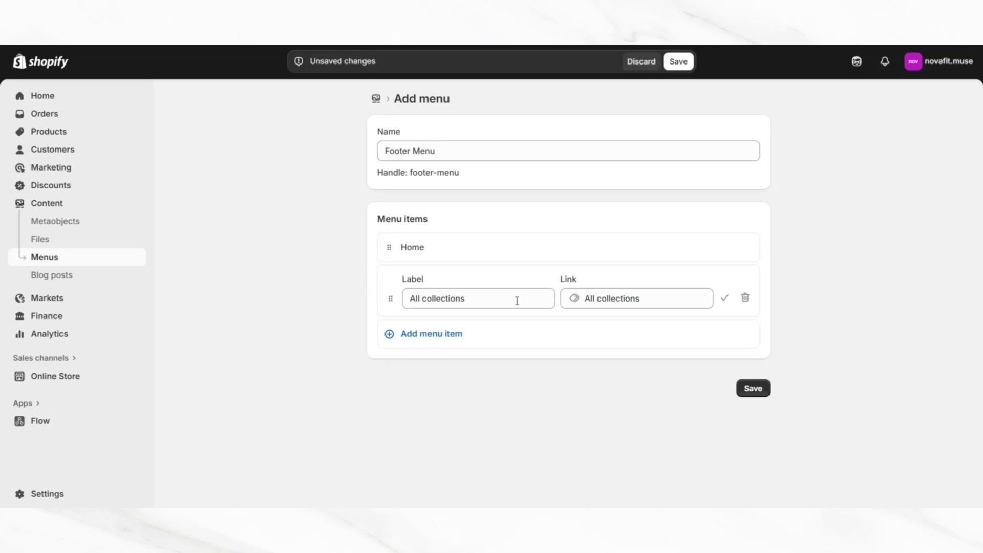
click(724, 298)
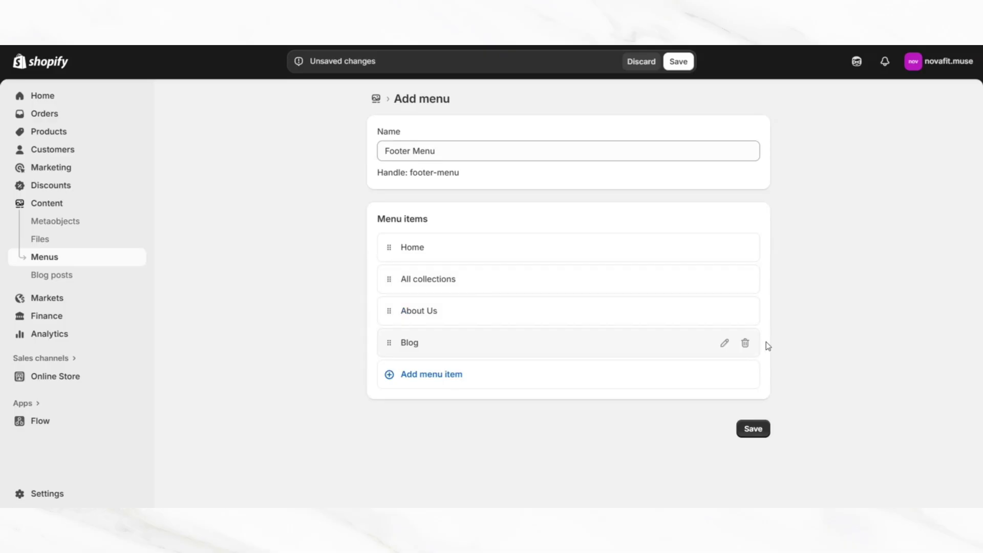
click(417, 374)
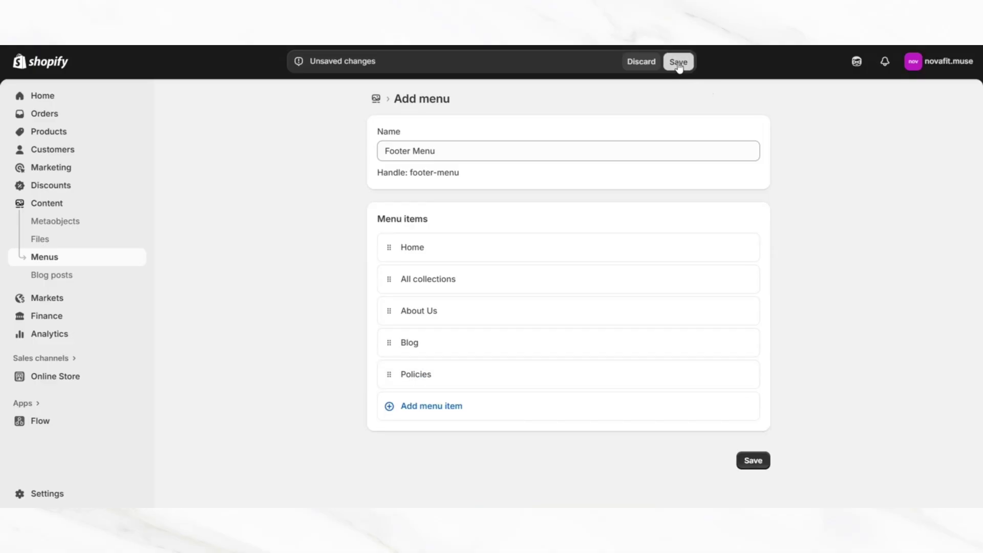
click(678, 62)
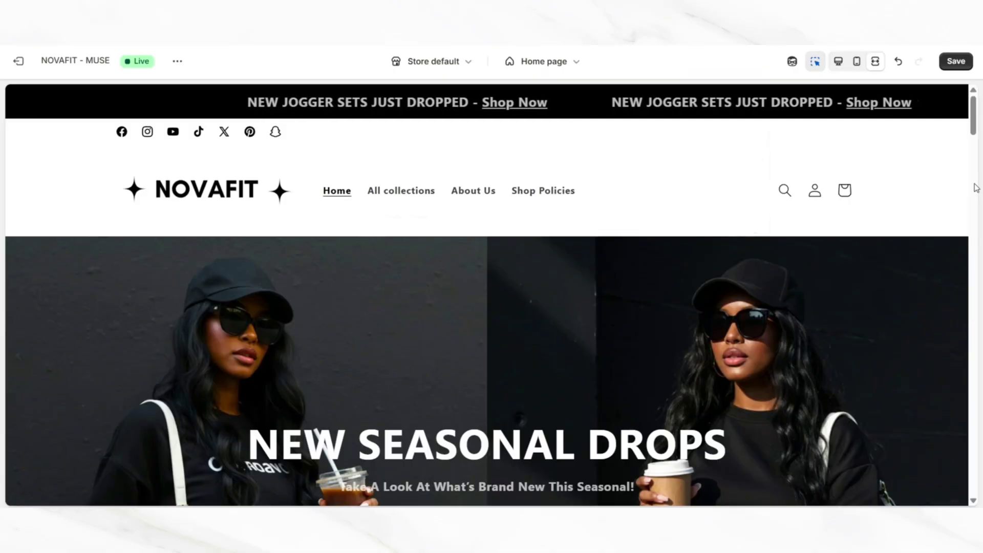
Add a Menu block to the footer section.
scroll(976, 188, down, 15)
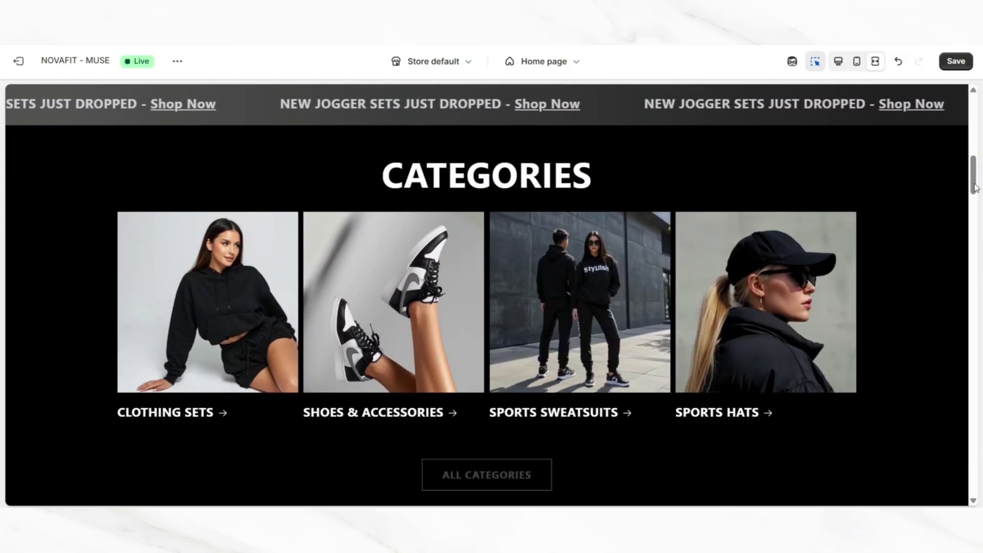
scroll(975, 188, down, 15)
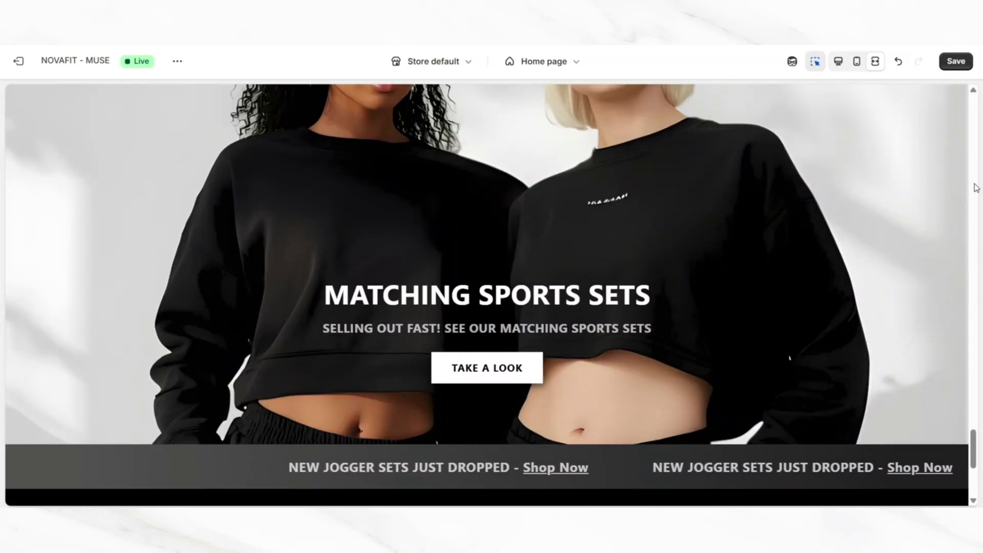
key(ctrl+shift+f)
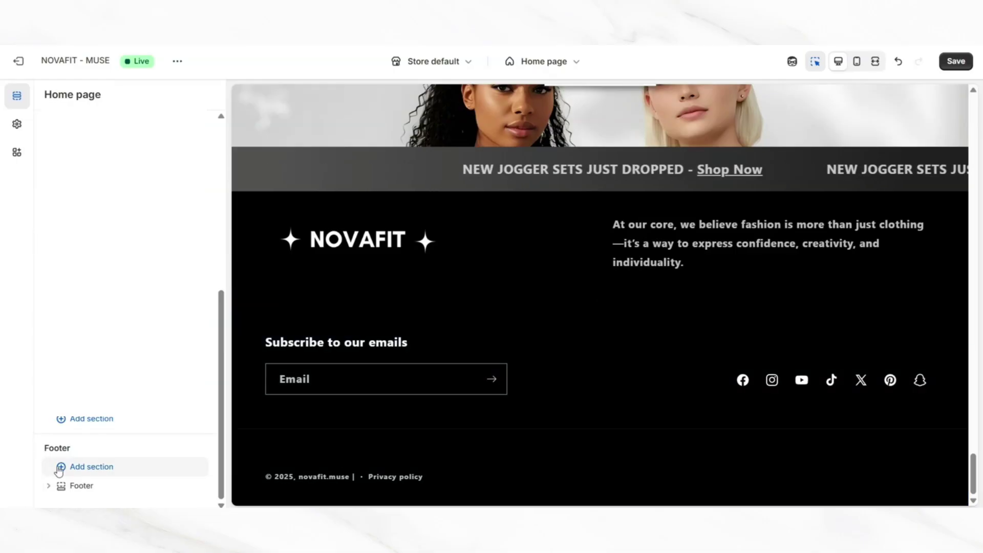
scroll(77, 492, down, 1)
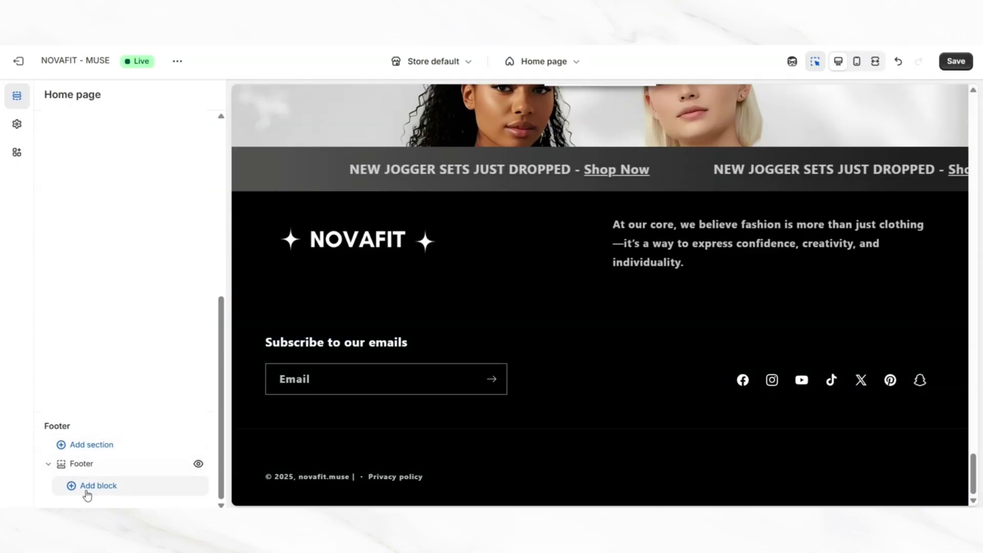
click(89, 492)
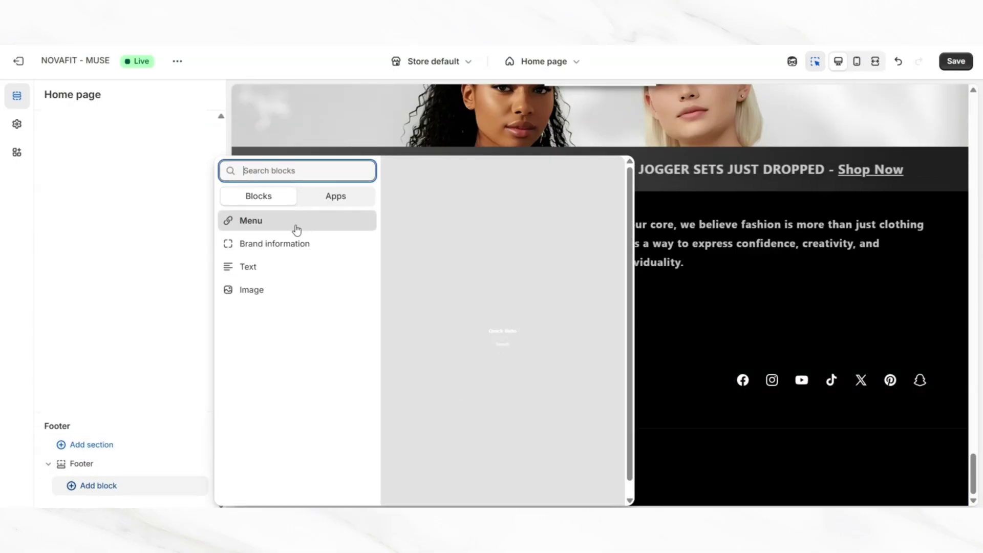
click(297, 230)
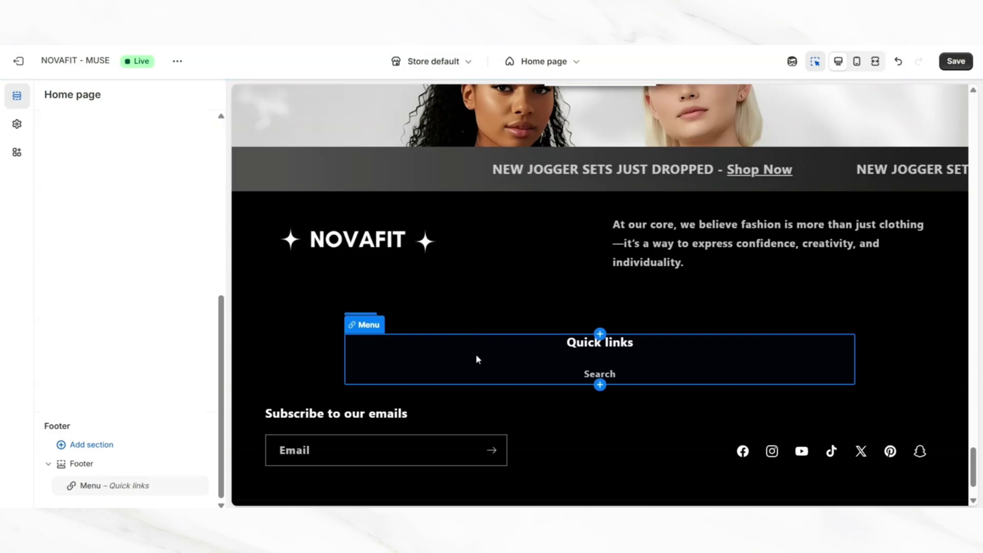
Switch the block's menu to Footer Menu and clear its Quick links heading.
click(475, 355)
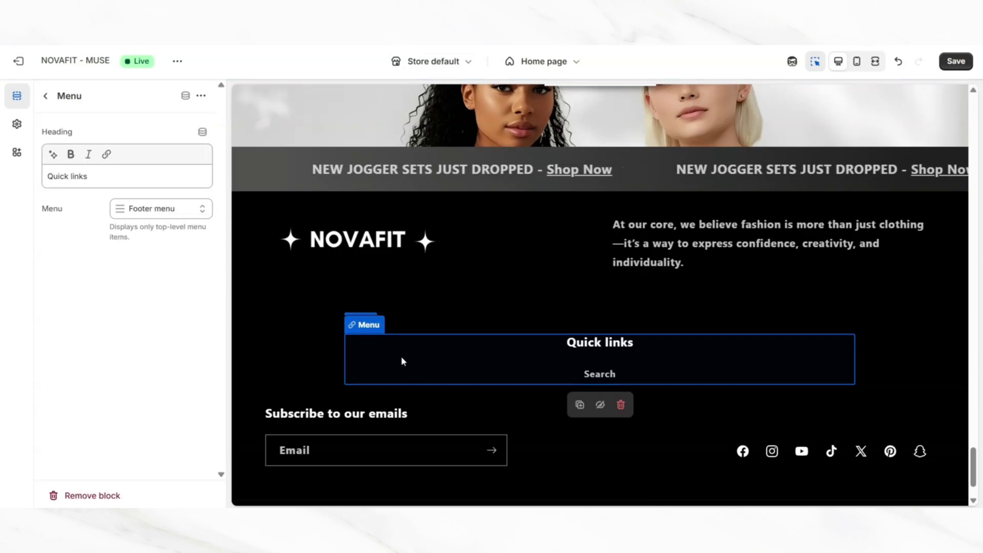
click(139, 211)
click(146, 238)
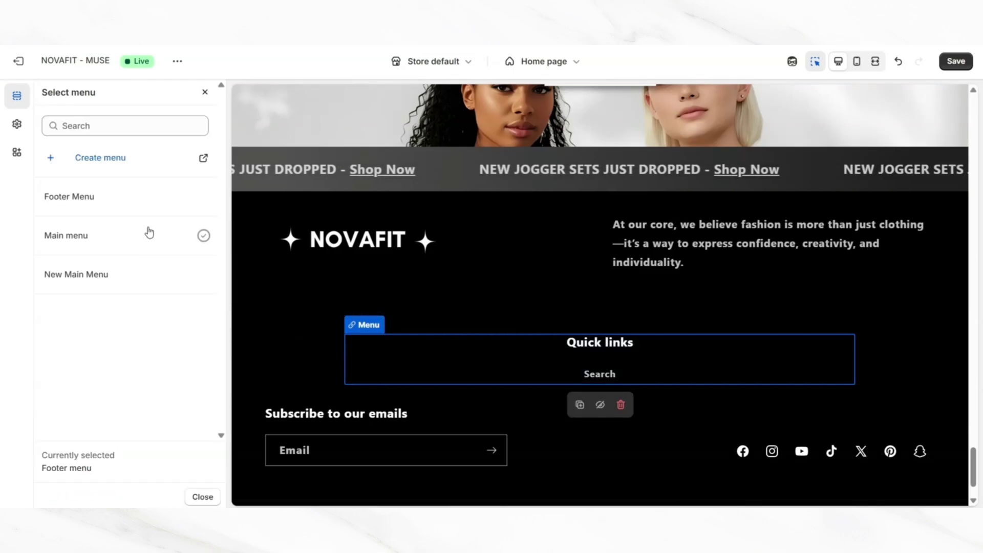
click(154, 208)
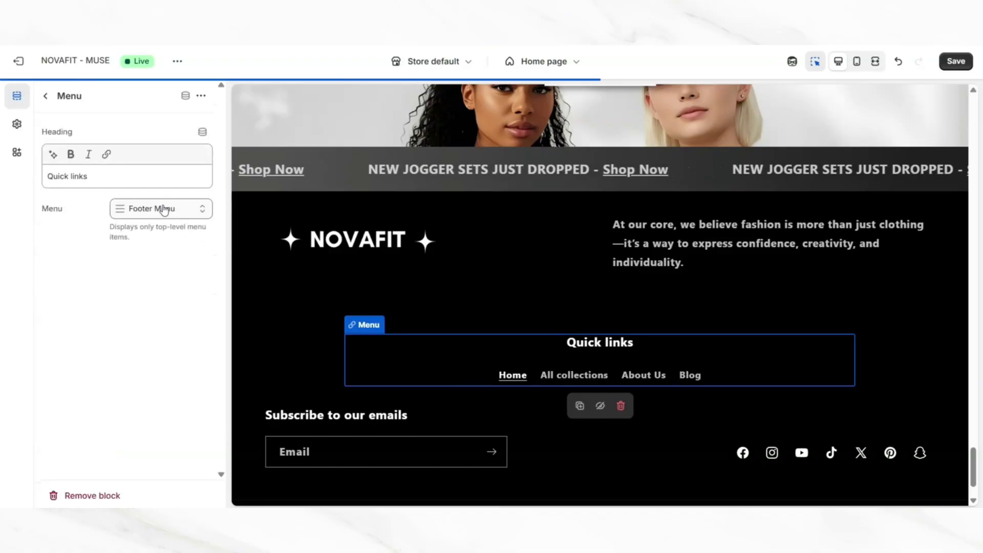
click(99, 175)
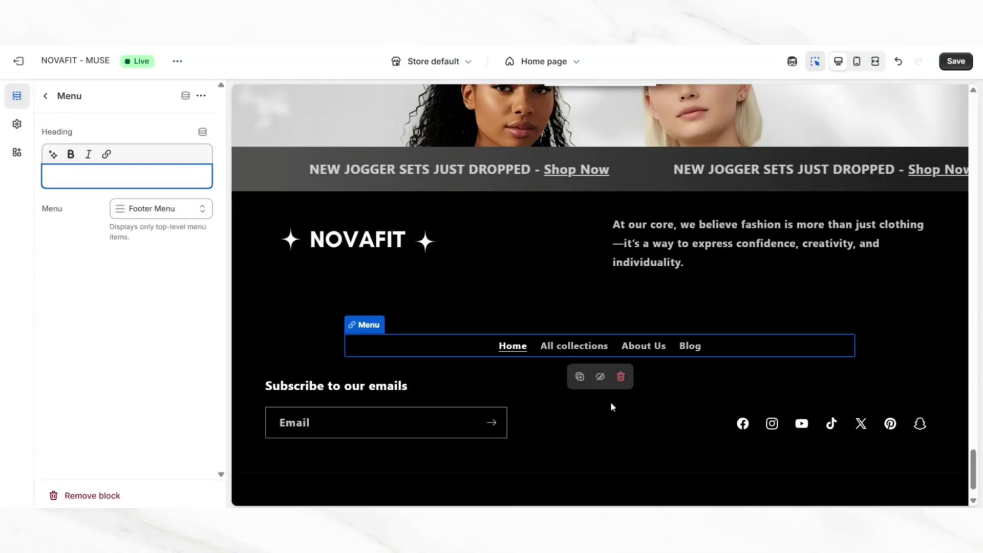
key(ctrl+shift+f)
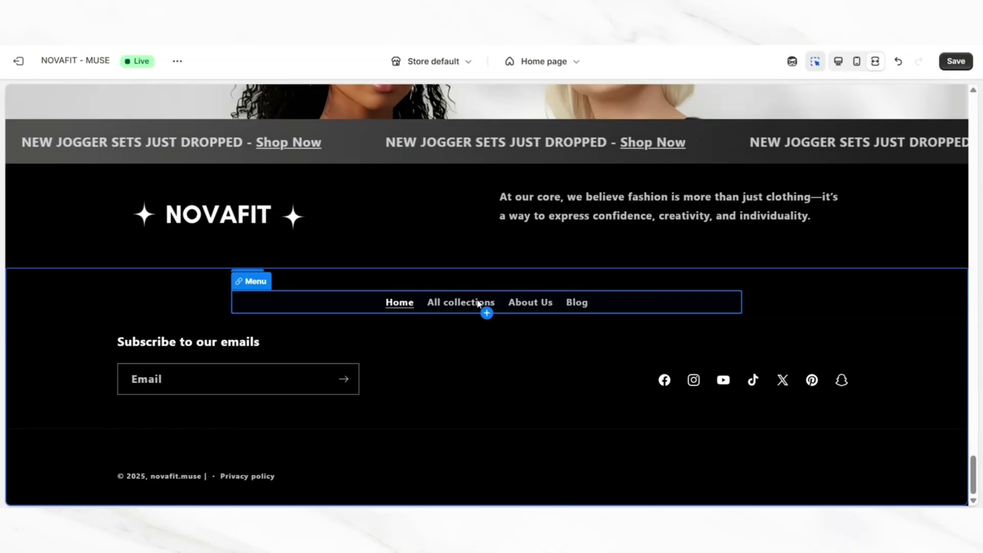
click(487, 313)
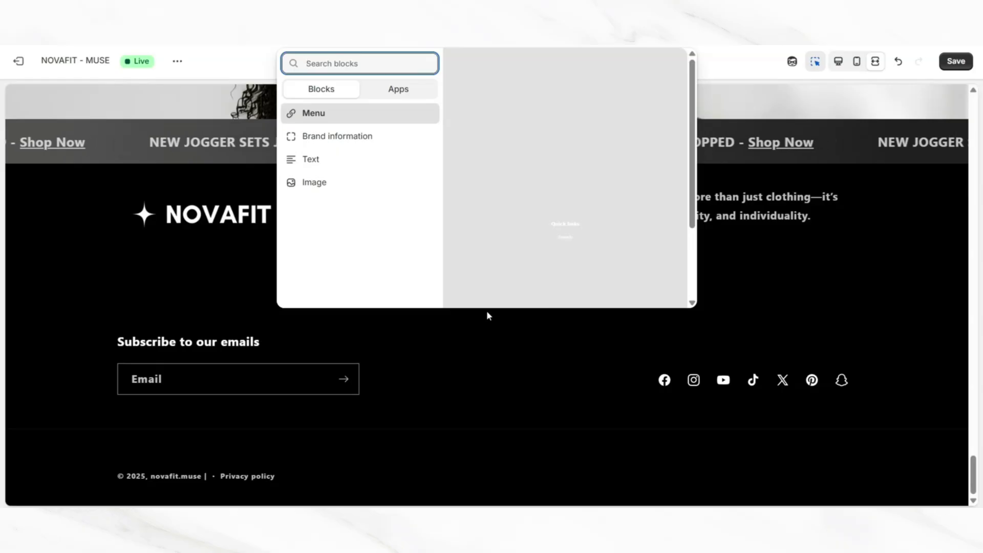
Add a footer Image block showing the NOVAFIT logo at width 310.
click(317, 184)
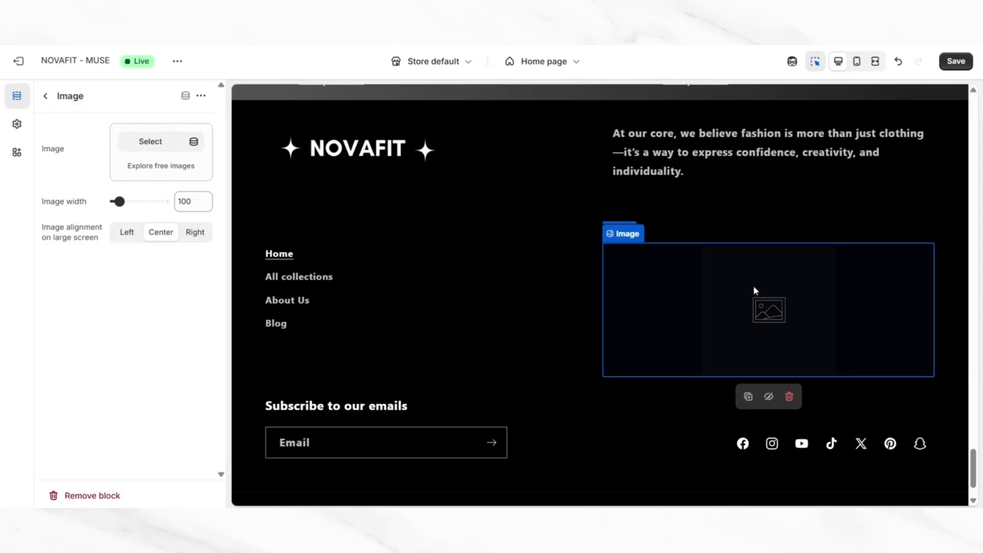
click(174, 139)
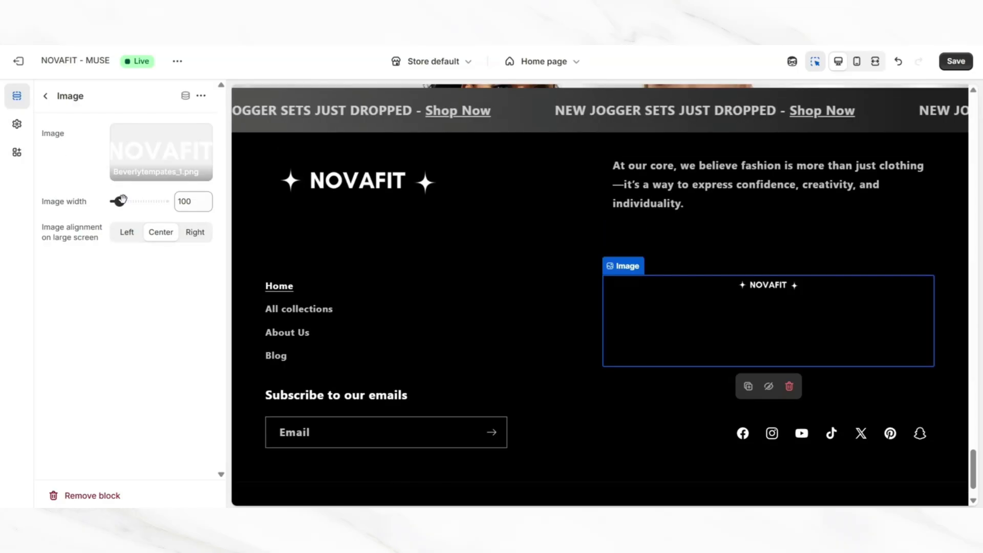
drag(119, 201, 139, 201)
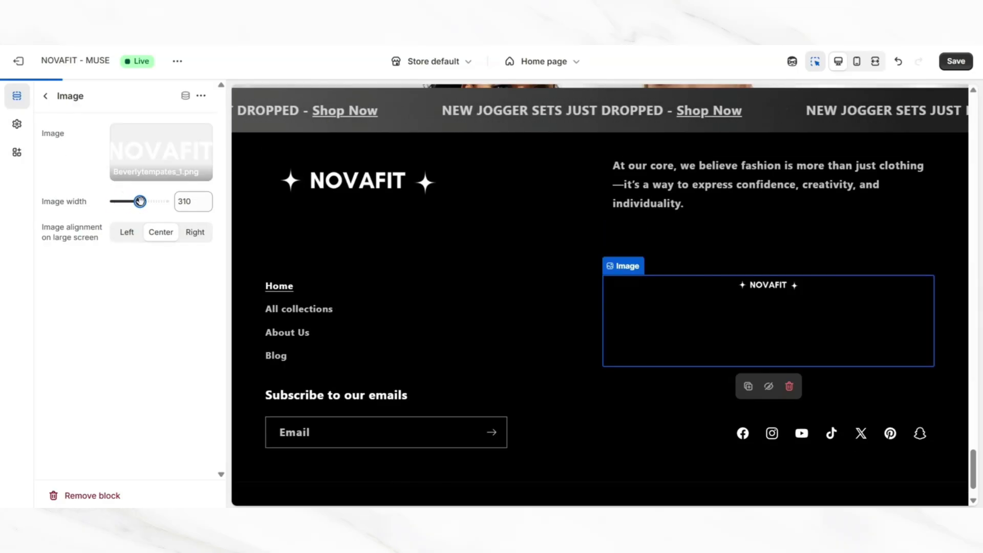
Preview at full width and follow the footer's All collections link.
key(ctrl+shift+f)
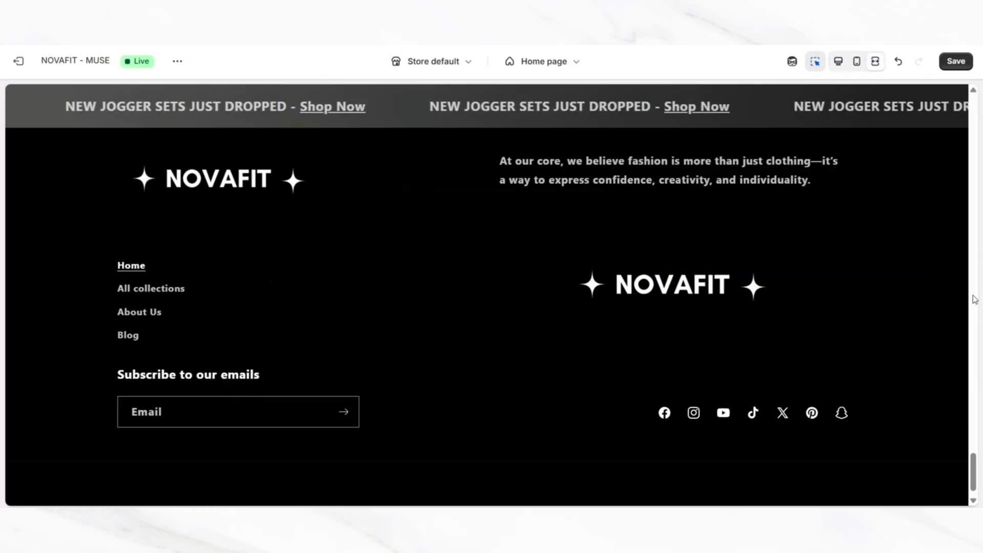
scroll(494, 334, up, 1)
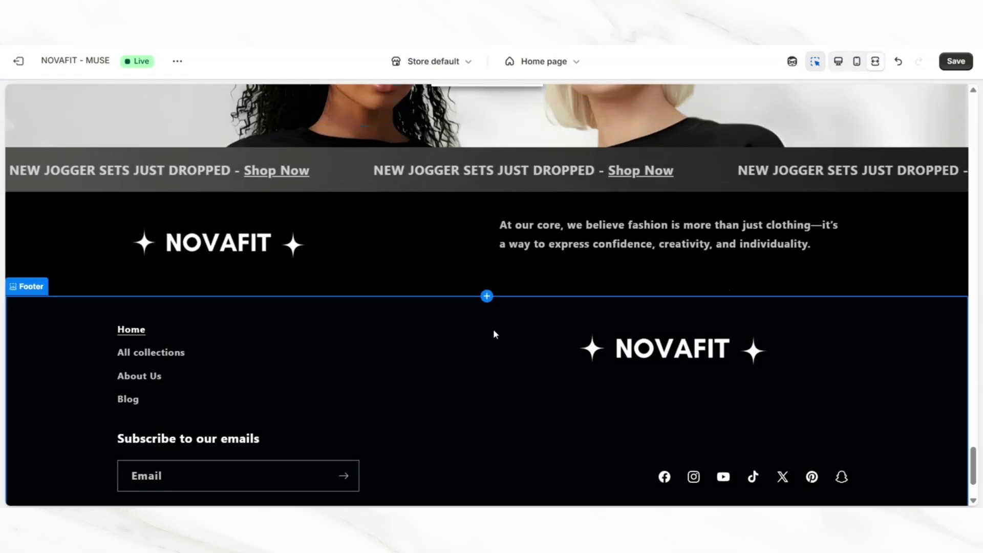
click(156, 363)
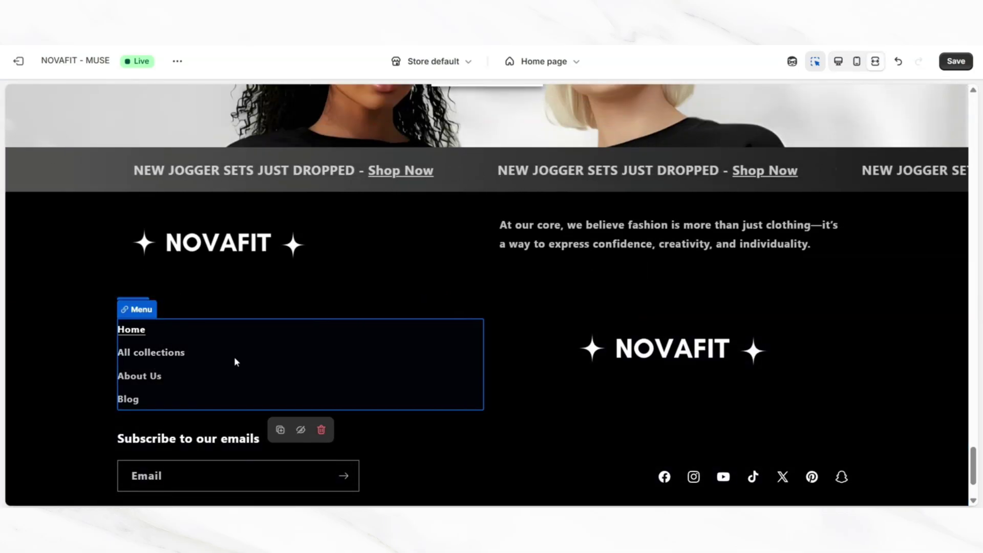
click(154, 355)
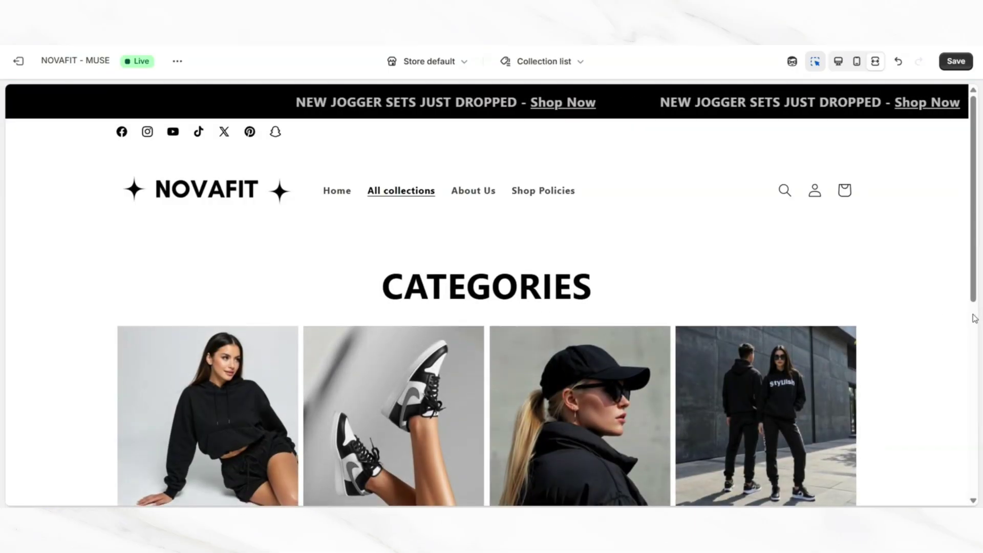
scroll(974, 318, down, 5)
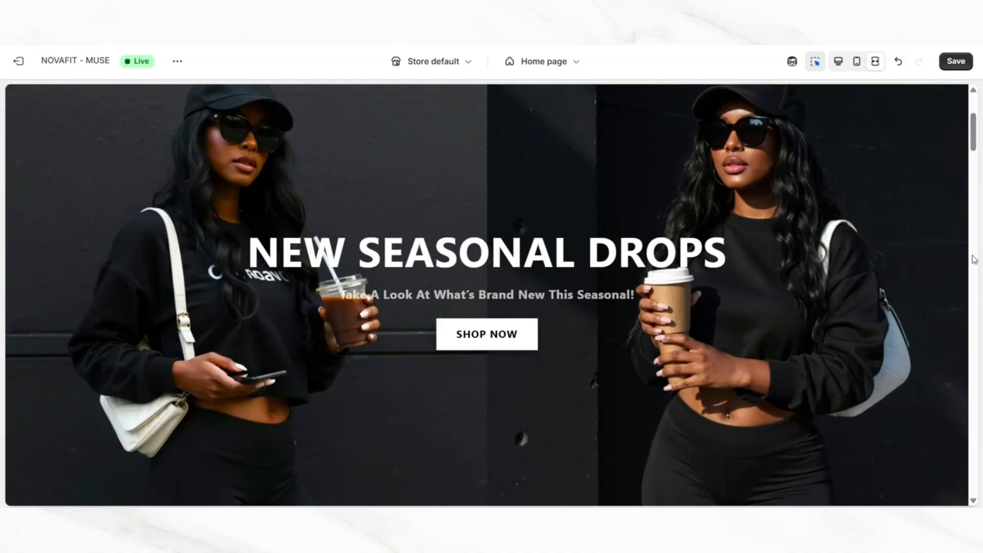
scroll(974, 259, down, 8)
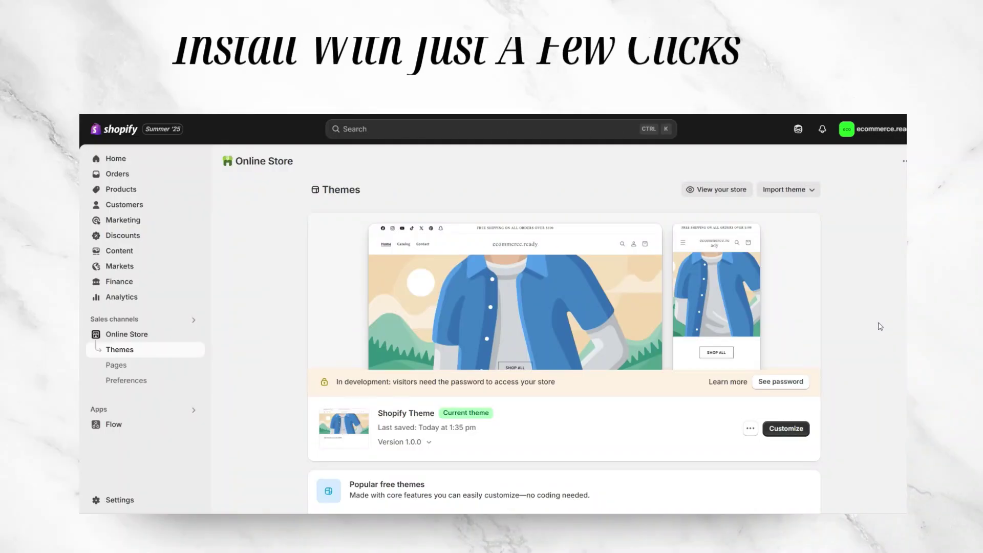
Import the theme by uploading its zip file from the Themes page.
click(788, 190)
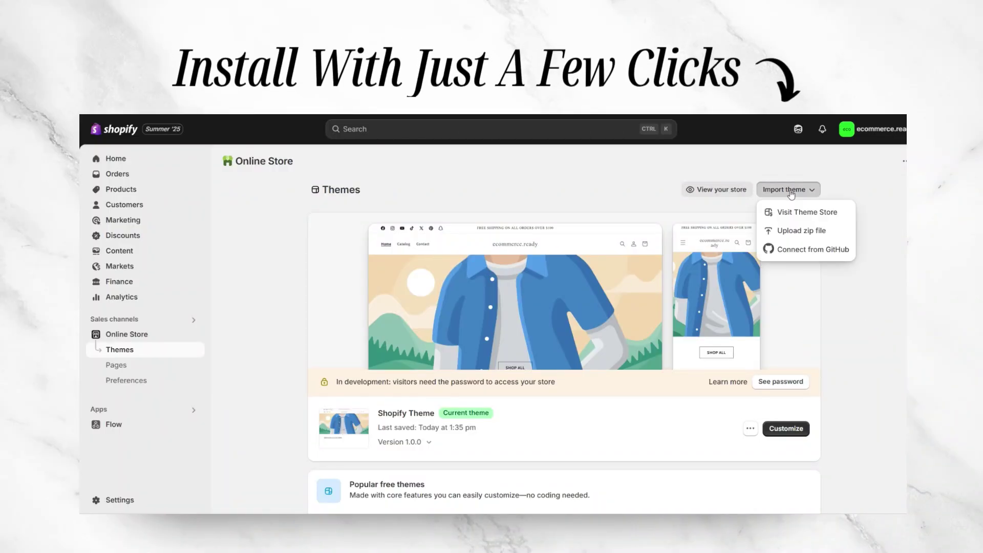
click(797, 228)
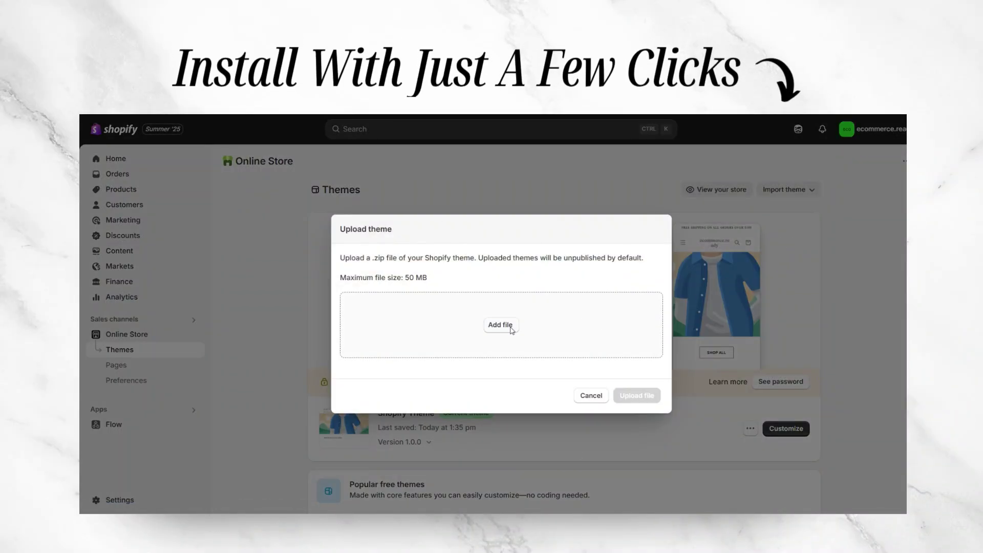
click(648, 399)
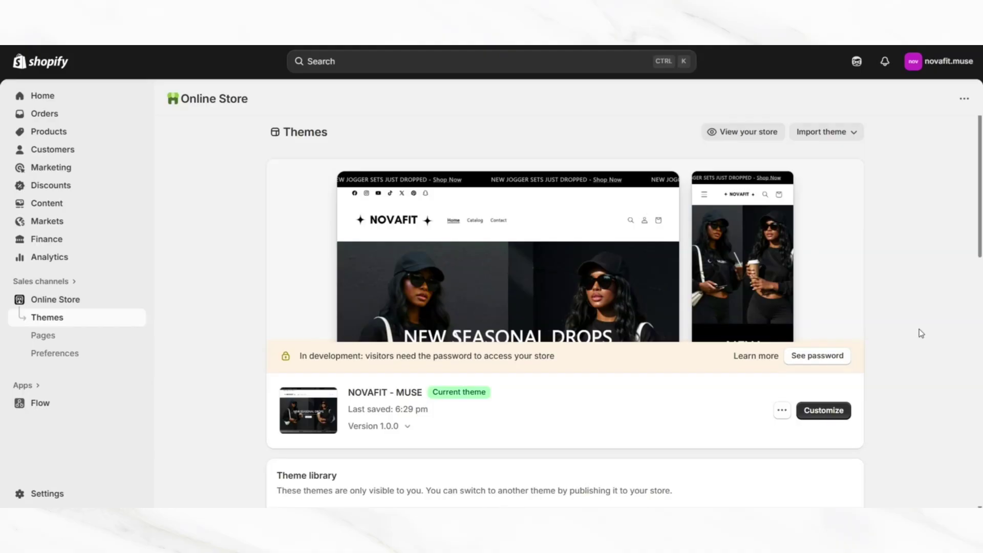
Customize NOVAFIT - MUSE and browse Catalog to the third product, Example Product at $39.99.
click(828, 411)
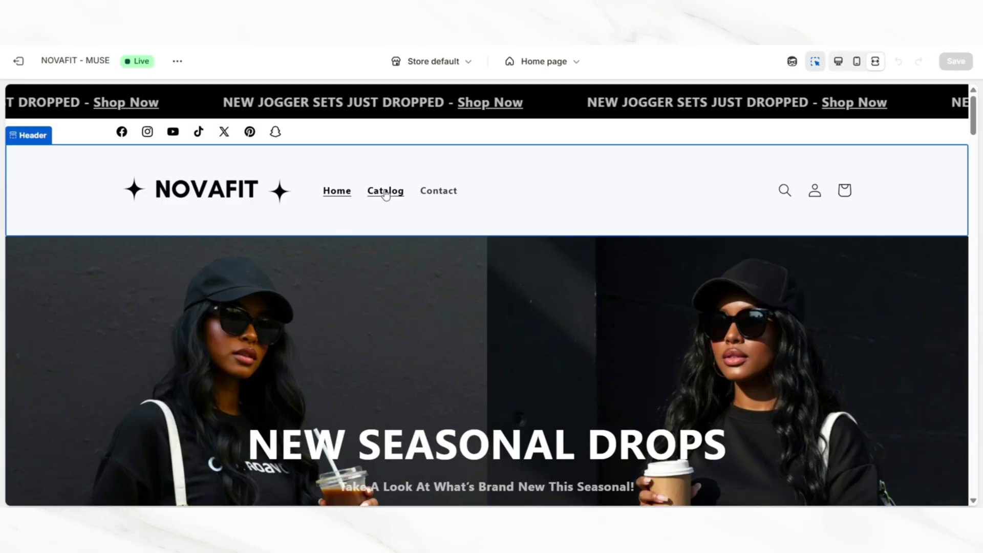
click(385, 193)
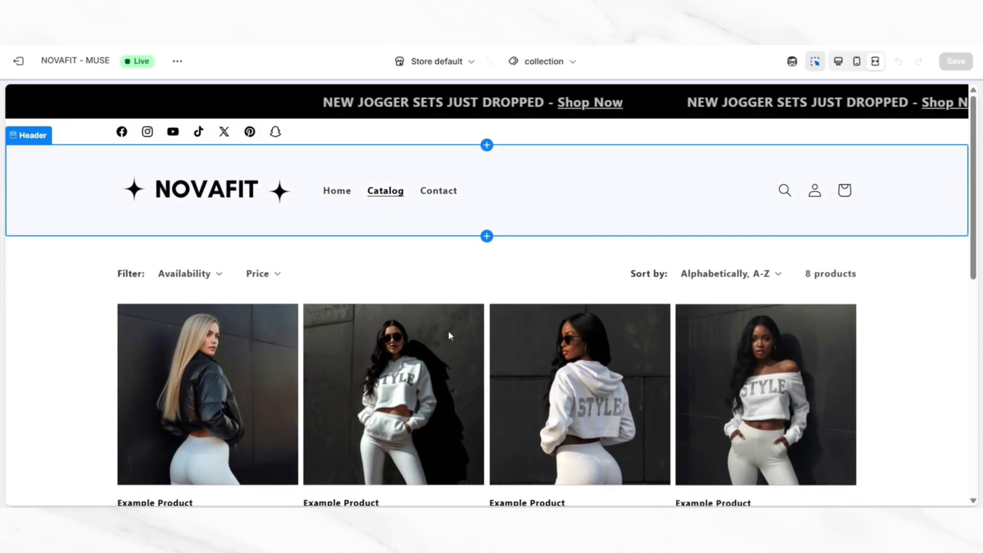
scroll(447, 331, down, 1)
click(530, 333)
scroll(974, 276, down, 2)
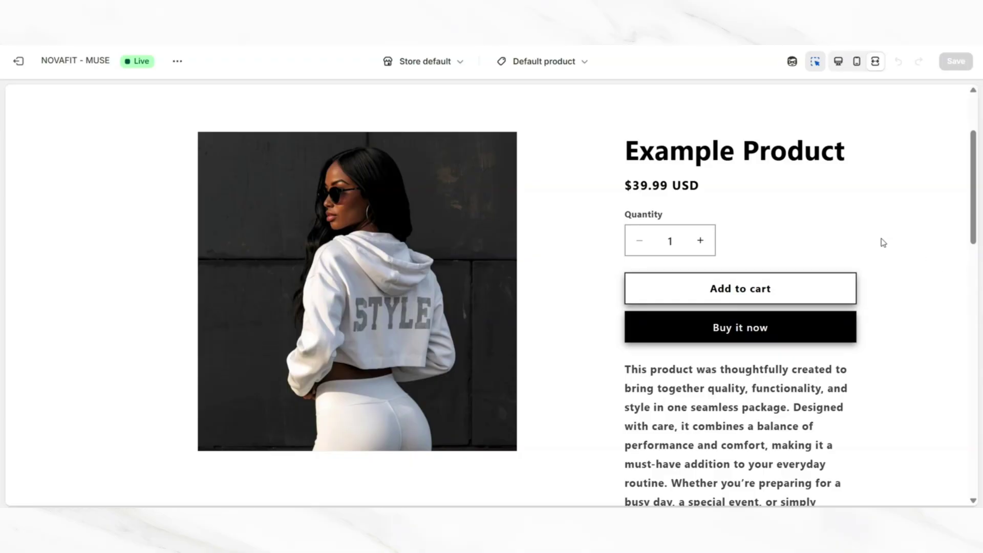
Create product template 'clothesproducttemplate' from Default product, then return to the Themes page.
click(546, 62)
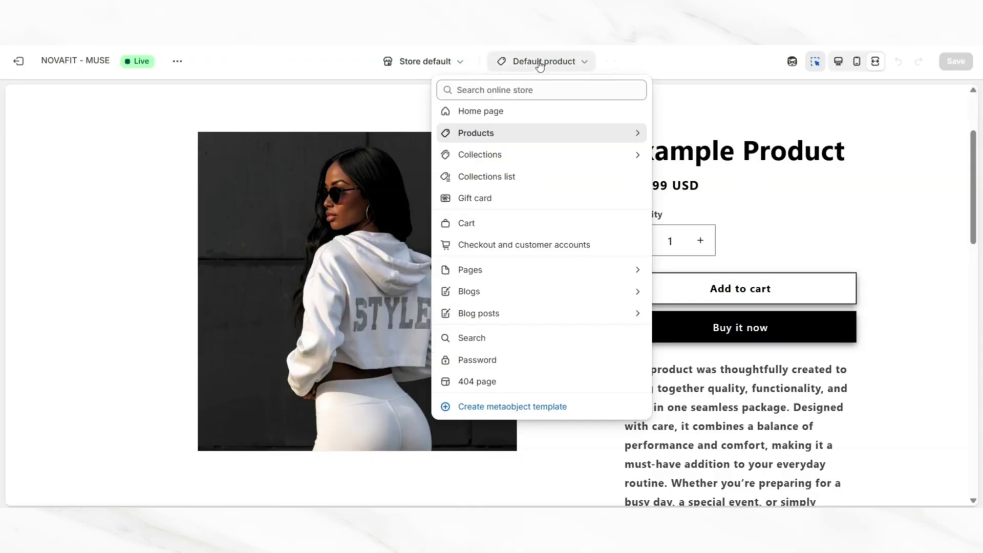
click(492, 134)
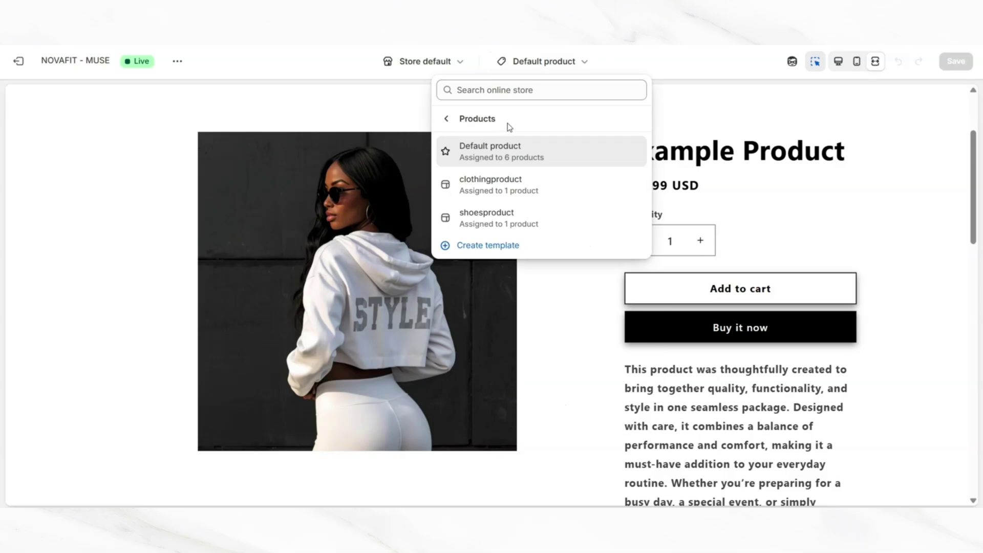
click(480, 248)
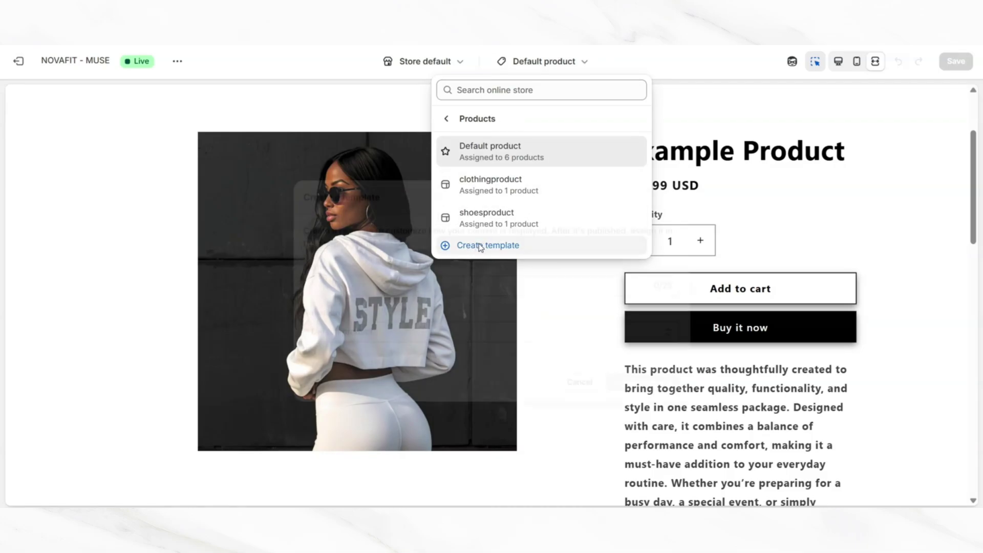
text(clothesproducttemplate)
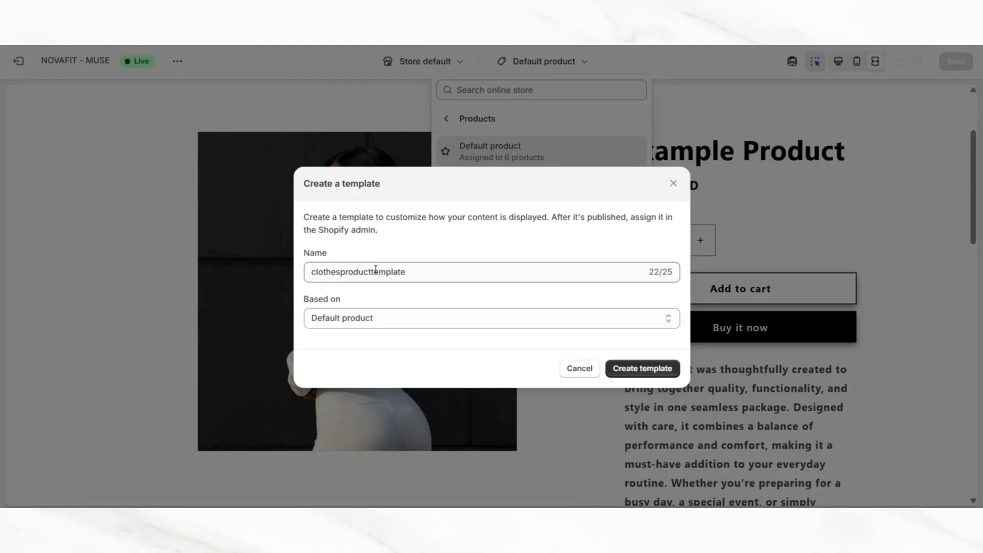
click(643, 371)
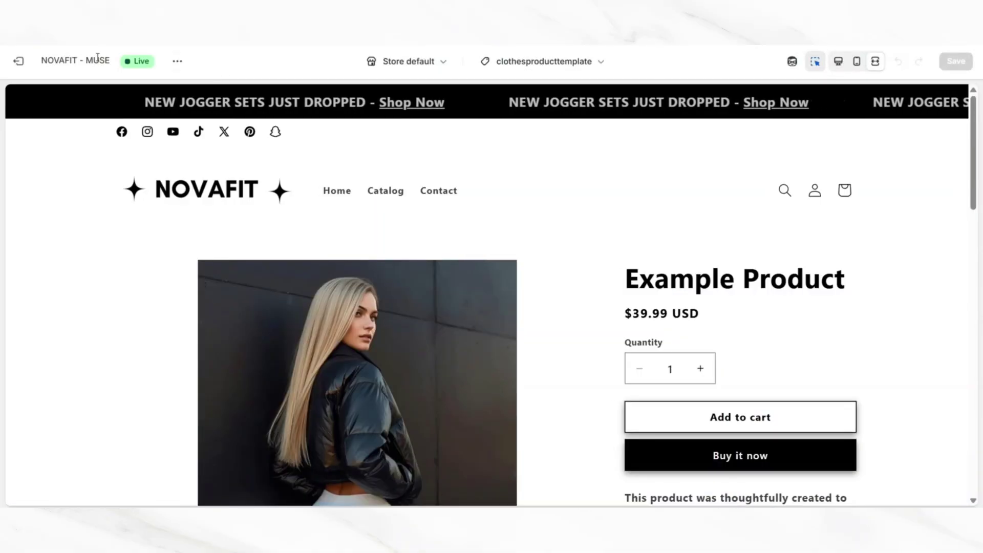
click(20, 62)
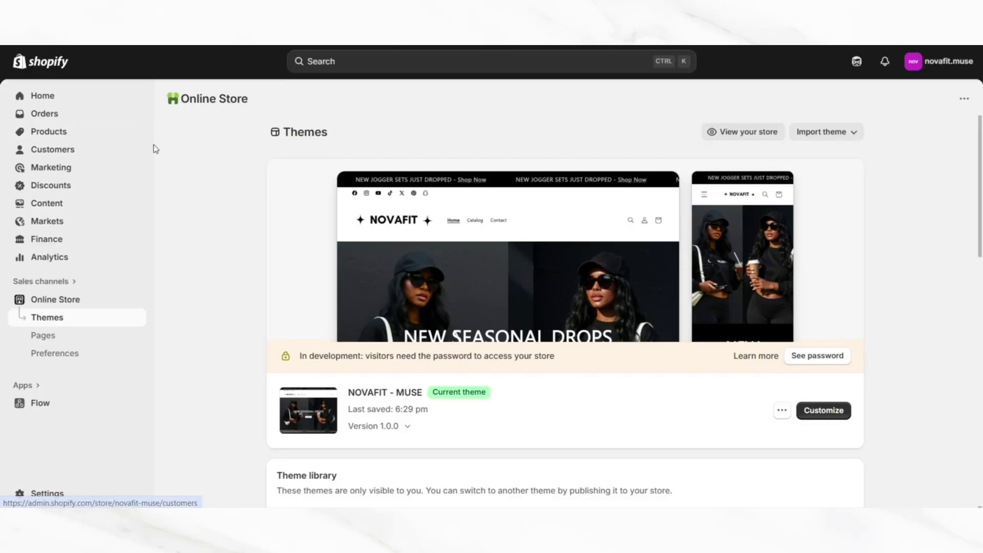
Set the white hoodie Example Product's theme template to clothesproducttemplate and save.
click(77, 134)
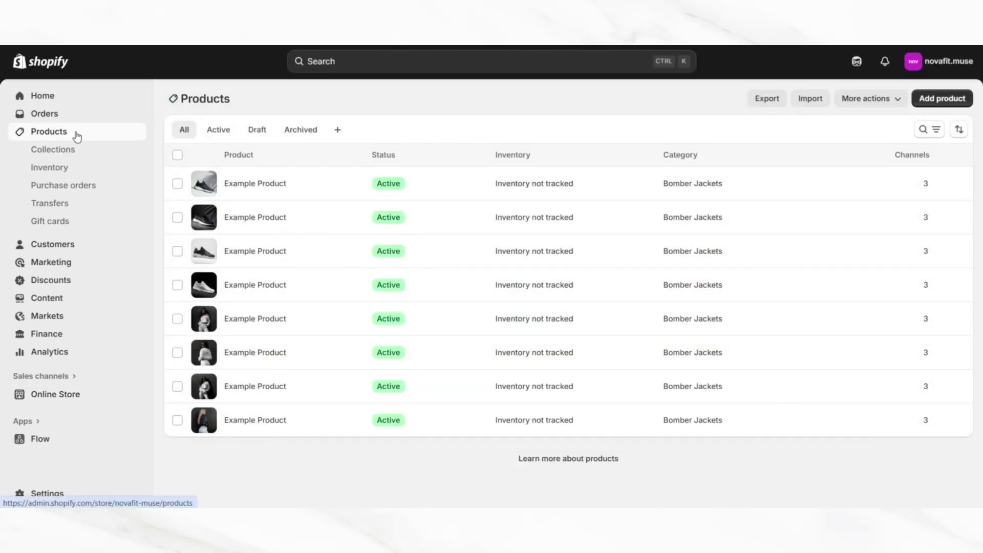
click(311, 353)
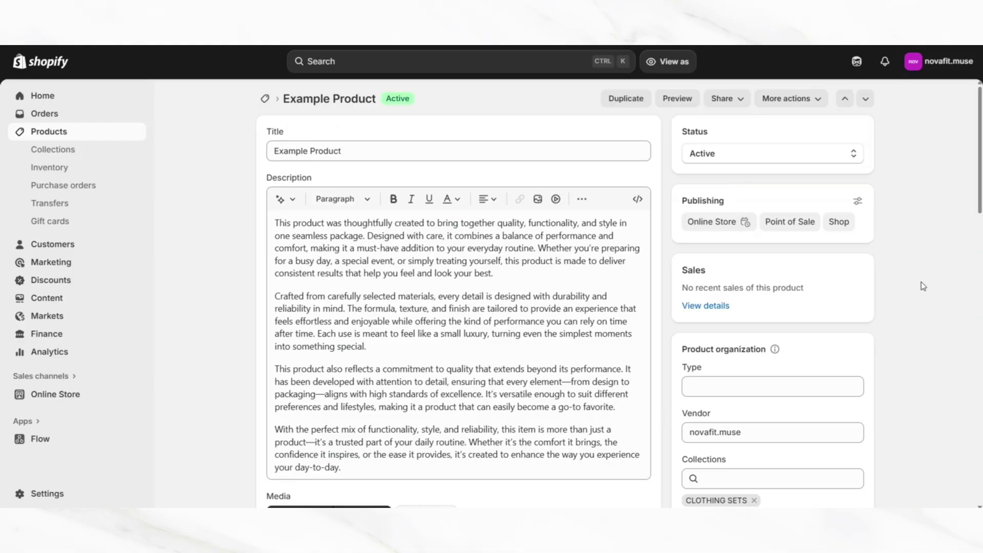
scroll(908, 290, down, 6)
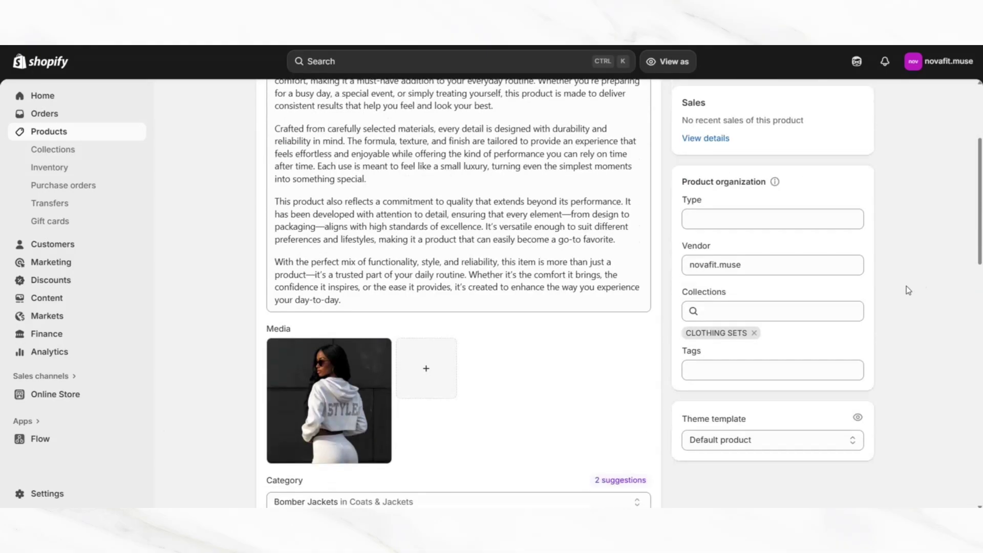
click(714, 289)
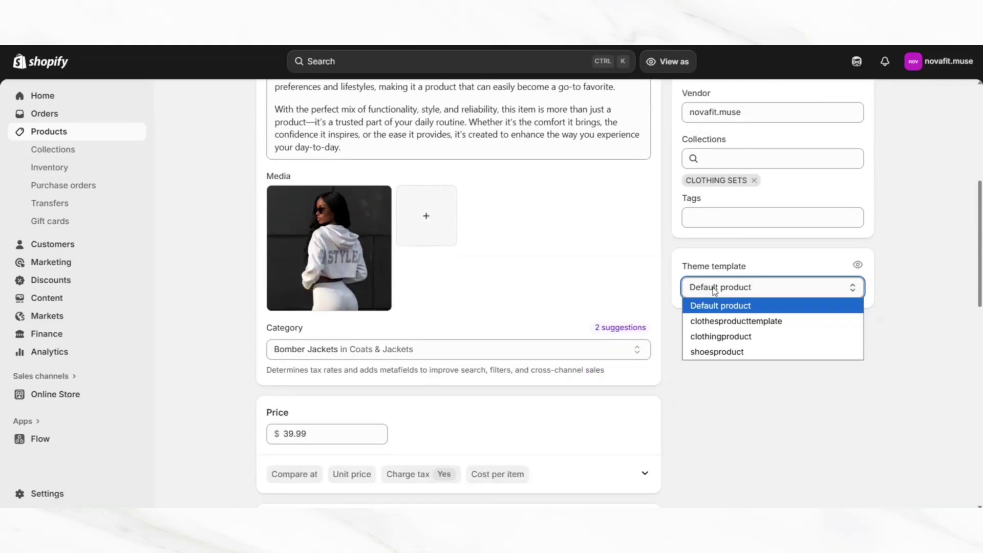
click(719, 322)
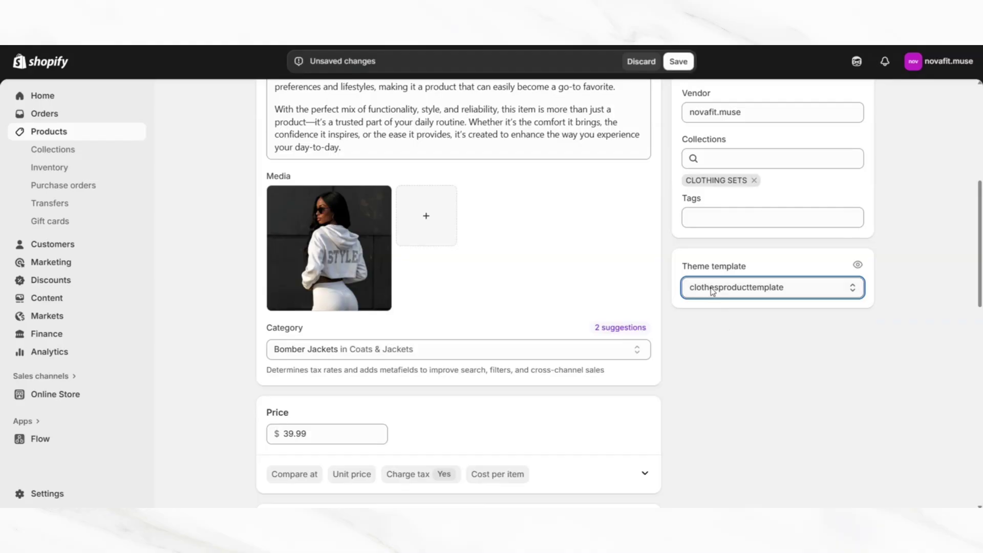
scroll(655, 276, up, 1)
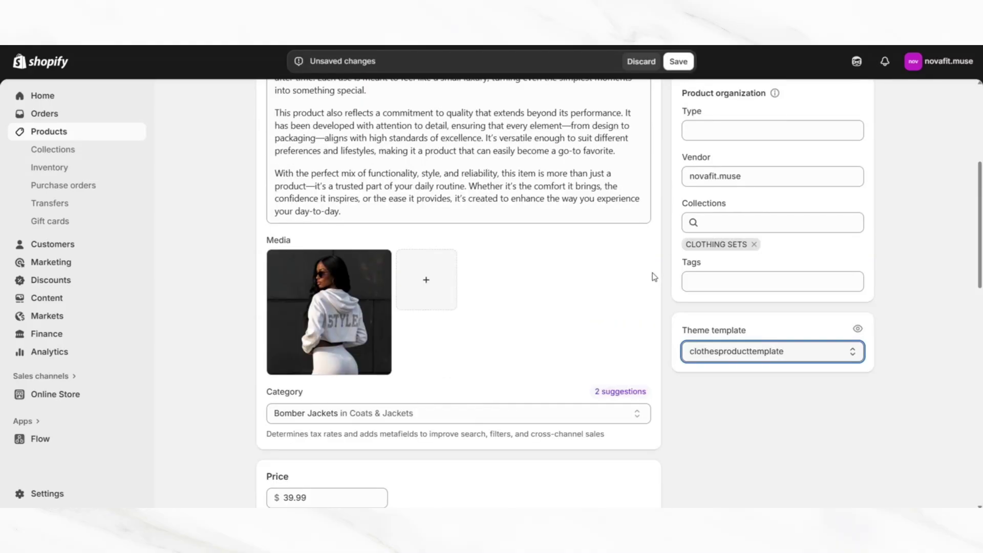
click(677, 62)
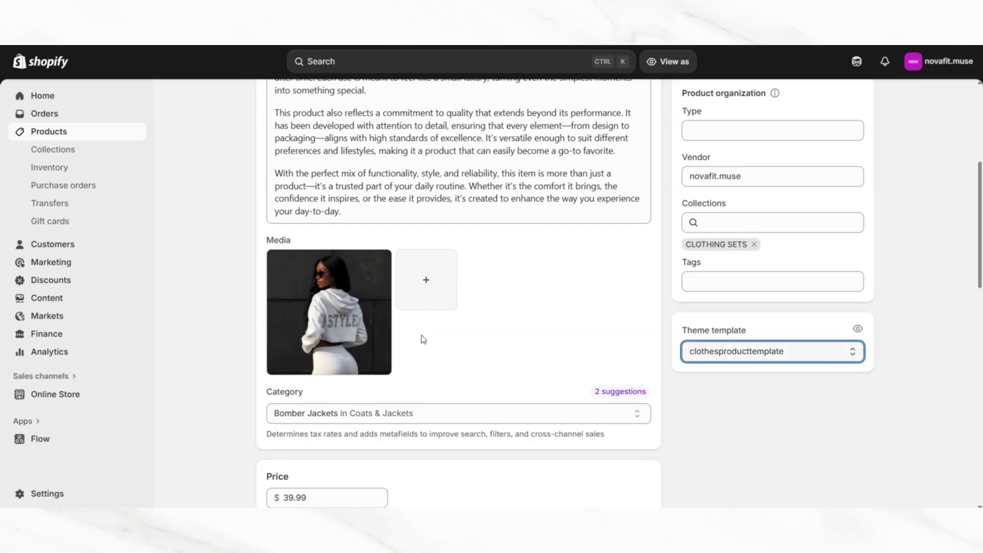
Go to Online Store > Pages and start a new blank page.
click(55, 393)
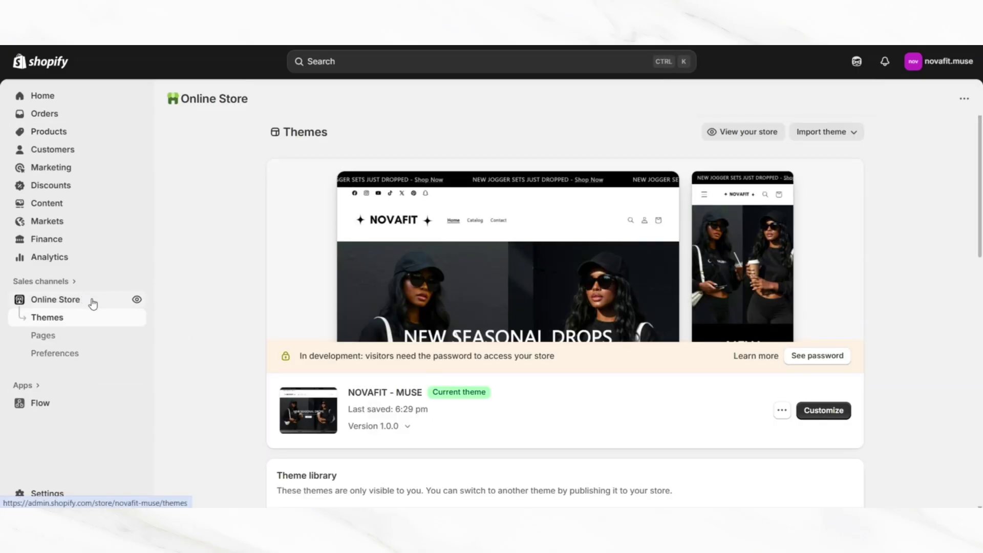
click(43, 336)
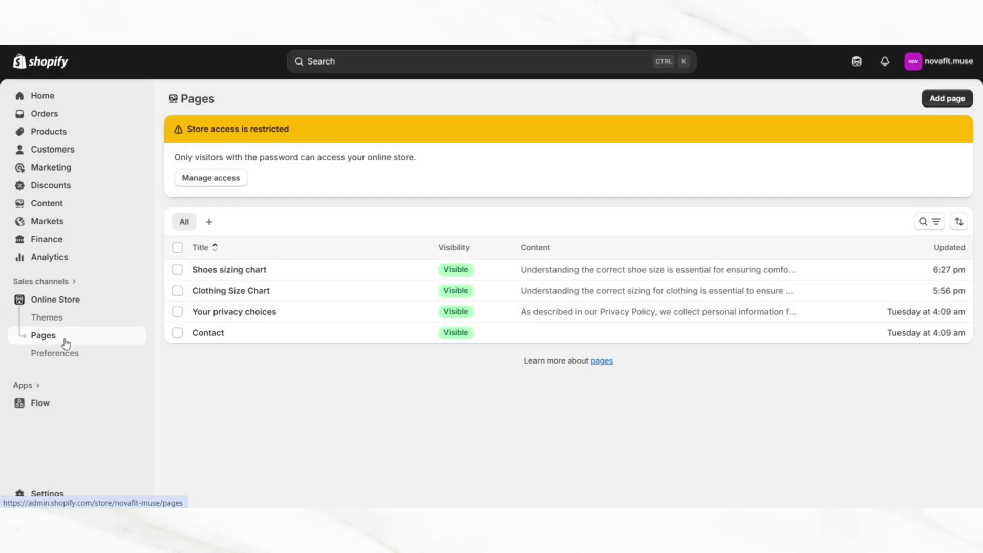
click(939, 105)
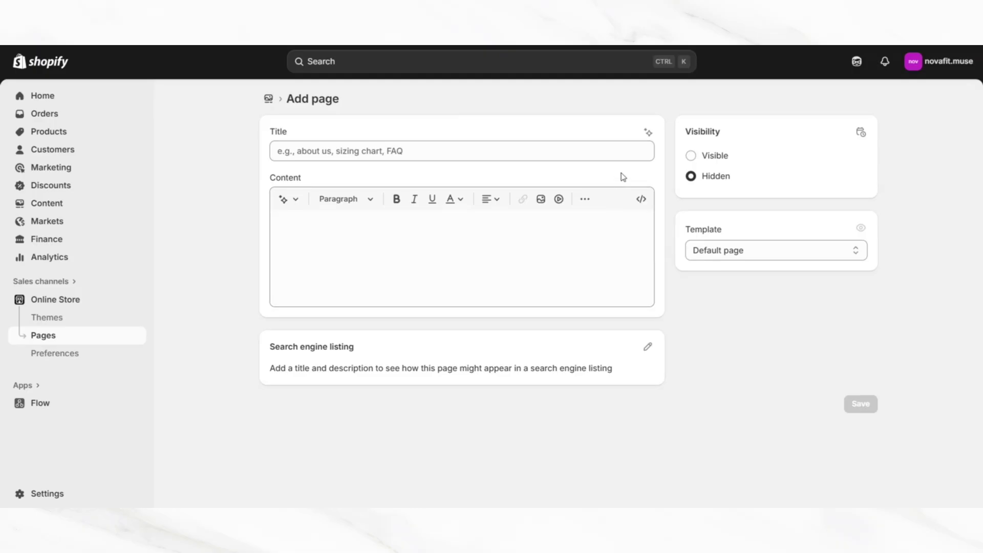
Make the page Visible and insert AI-generated sizing text with an XS–XXL measurements table.
click(691, 156)
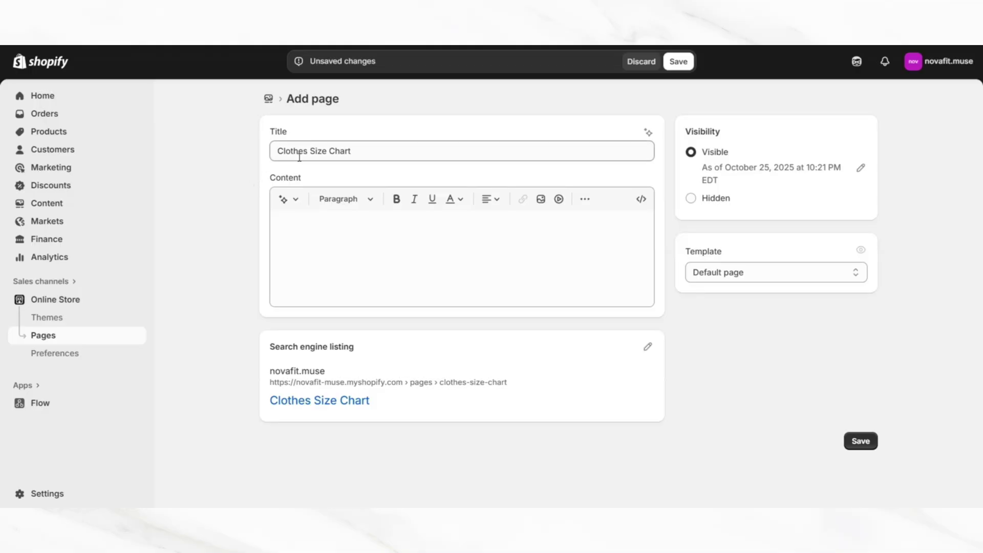
click(284, 201)
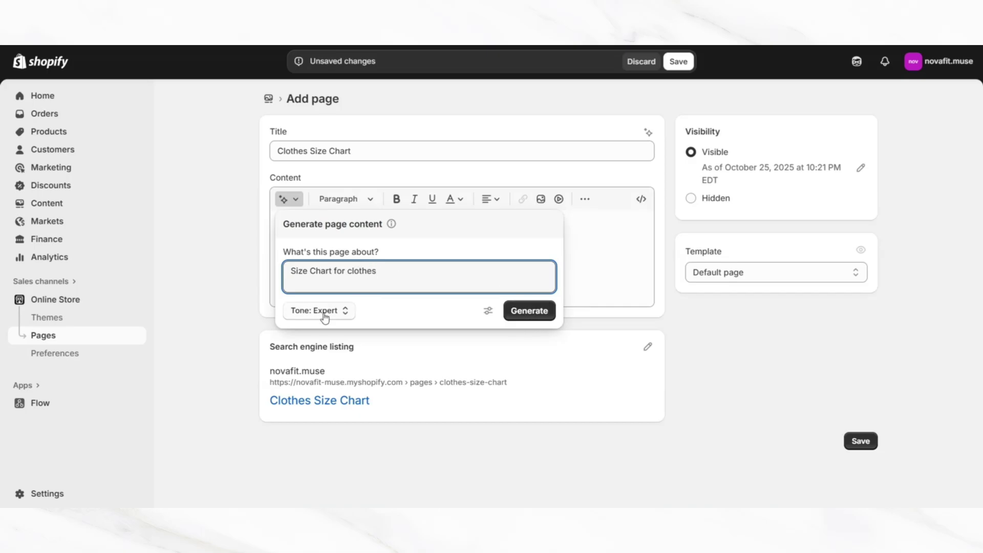
click(521, 313)
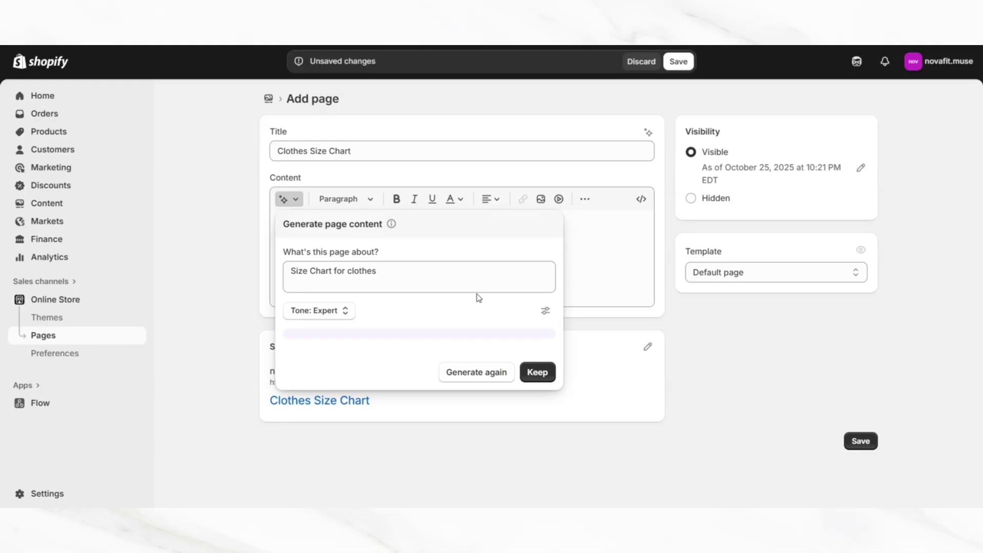
click(472, 373)
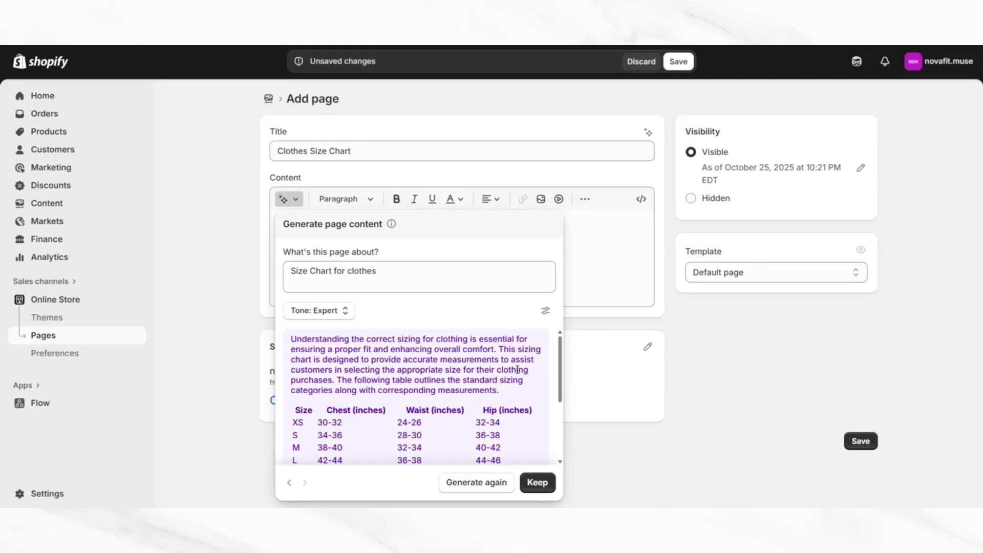
scroll(518, 370, down, 2)
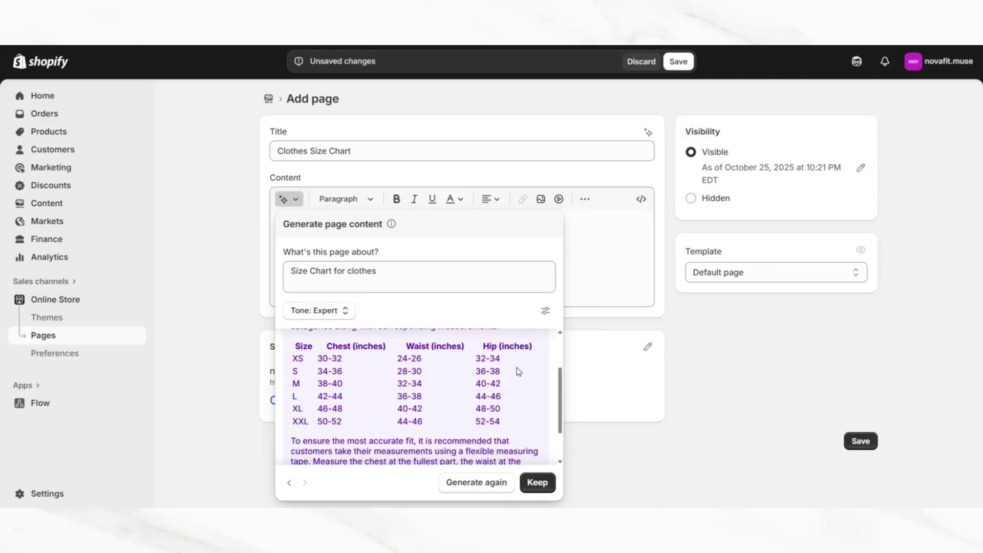
scroll(513, 379, down, 2)
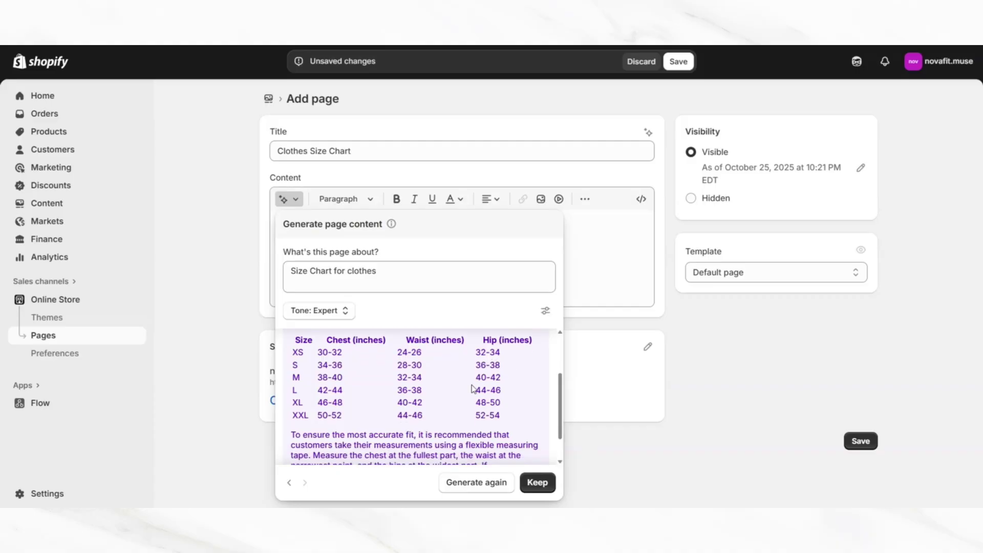
scroll(533, 366, up, 5)
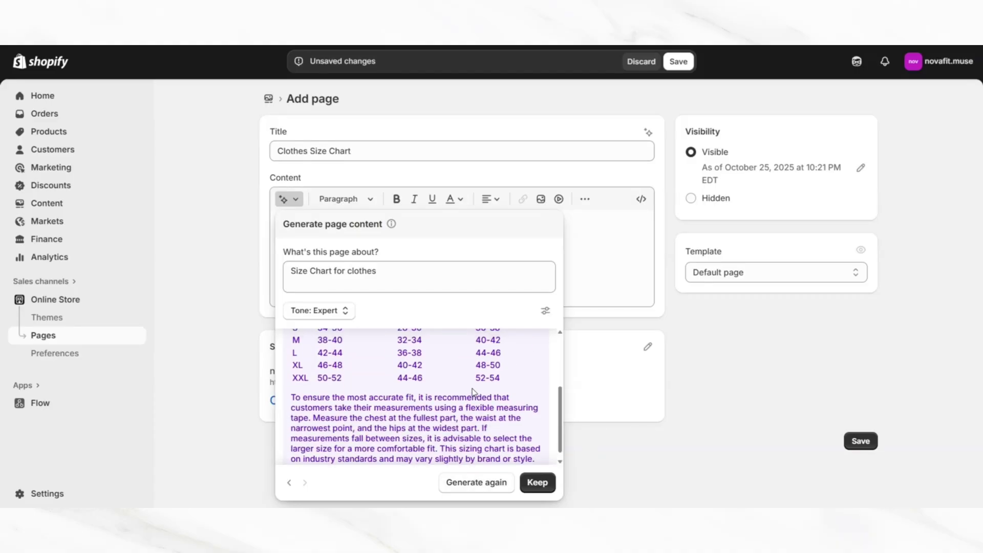
click(536, 483)
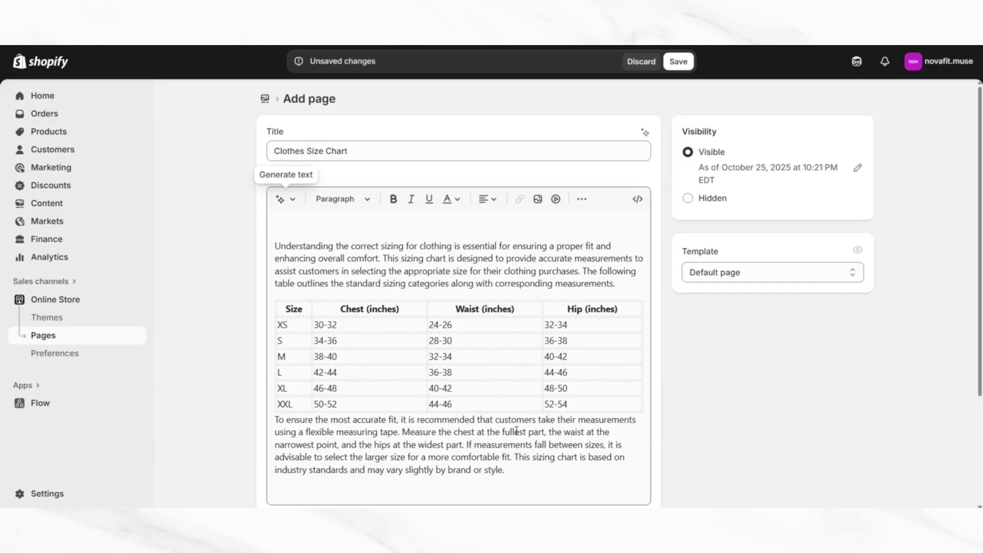
Try bolding the first paragraph, undo it with Ctrl+Z, and save the Clothes Size Chart page.
scroll(710, 353, down, 2)
scroll(691, 356, up, 2)
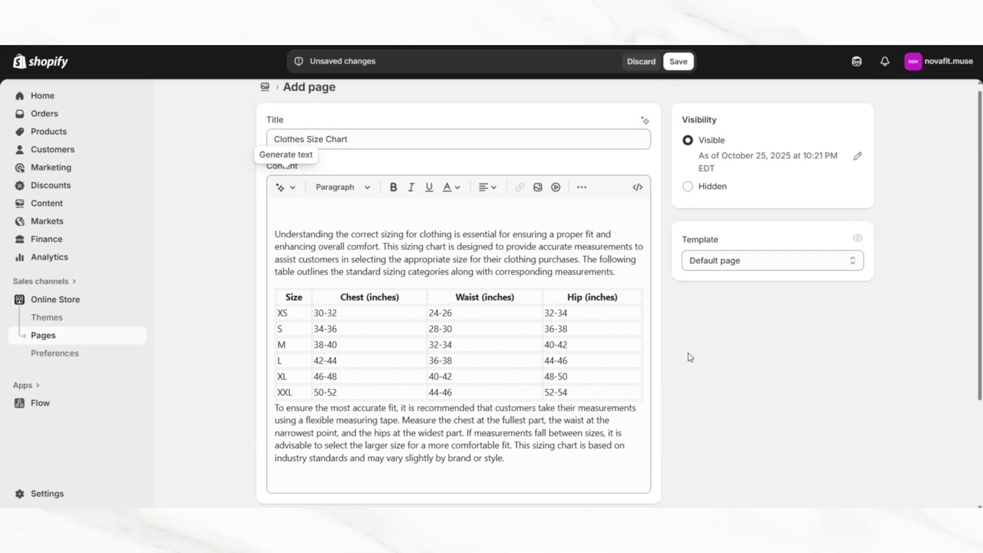
click(623, 283)
click(370, 328)
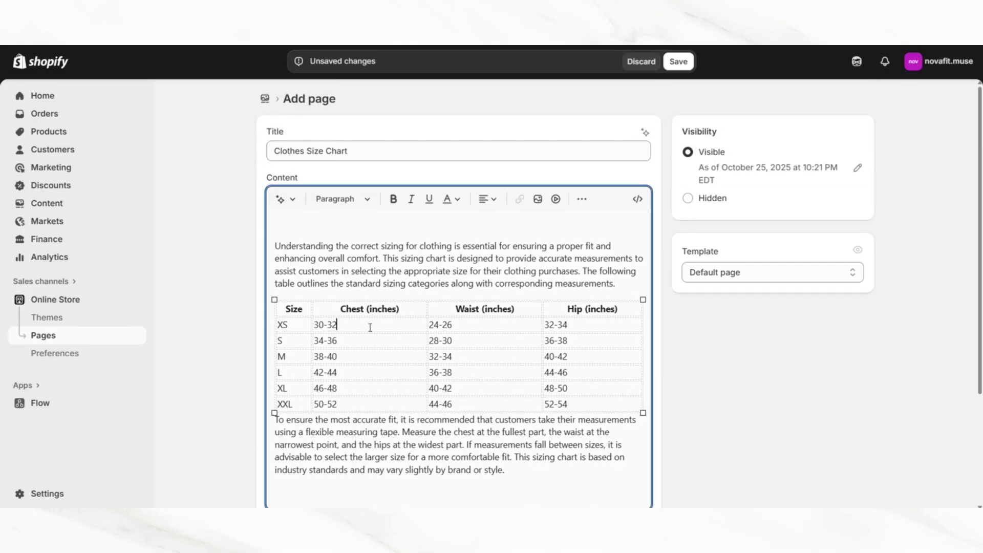
double_click(370, 327)
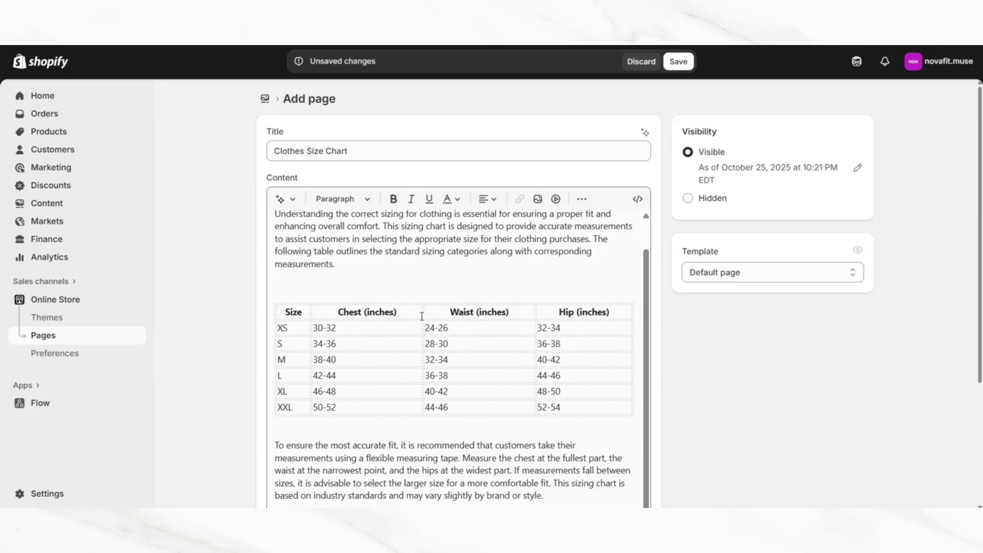
scroll(407, 312, up, 1)
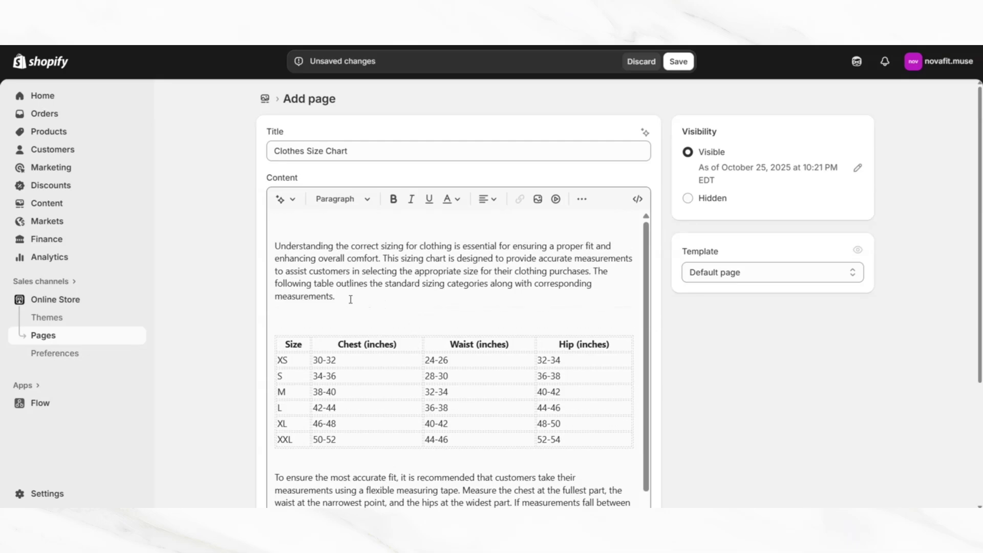
drag(351, 299, 269, 241)
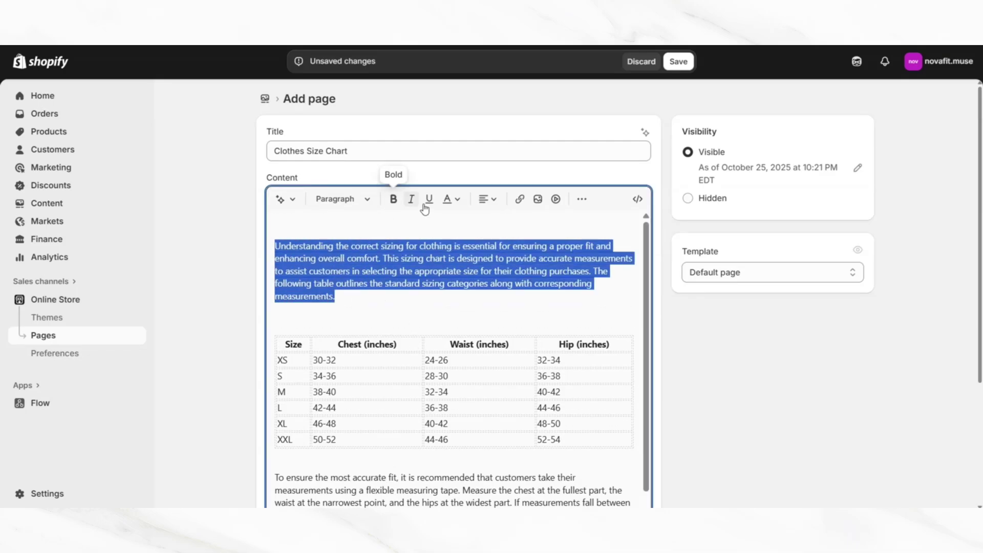
click(393, 198)
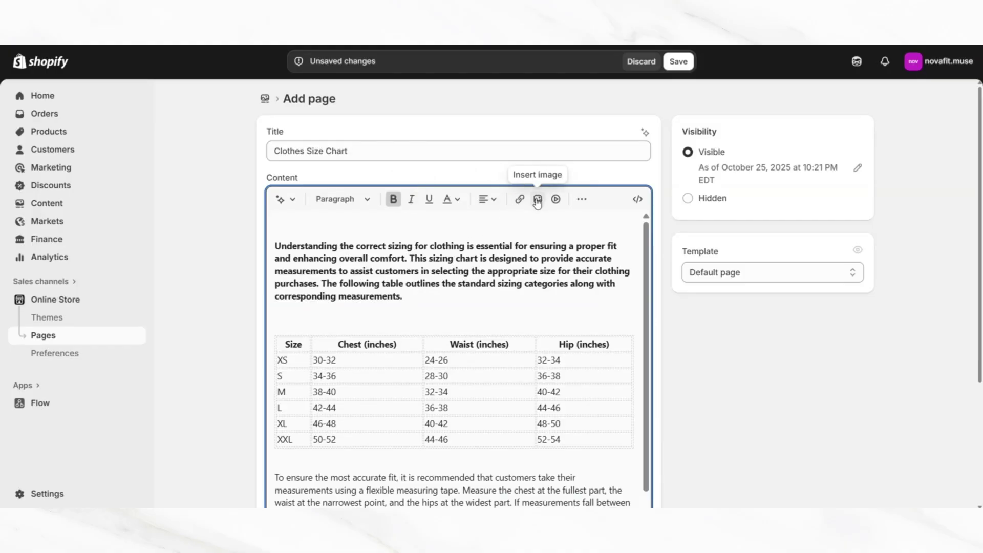
scroll(451, 262, down, 1)
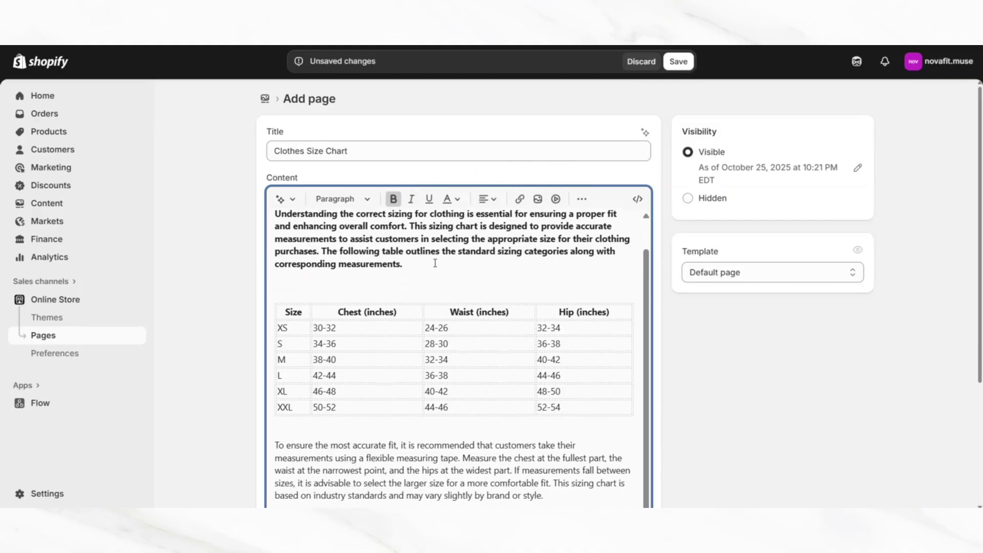
key(ctrl+z)
click(678, 62)
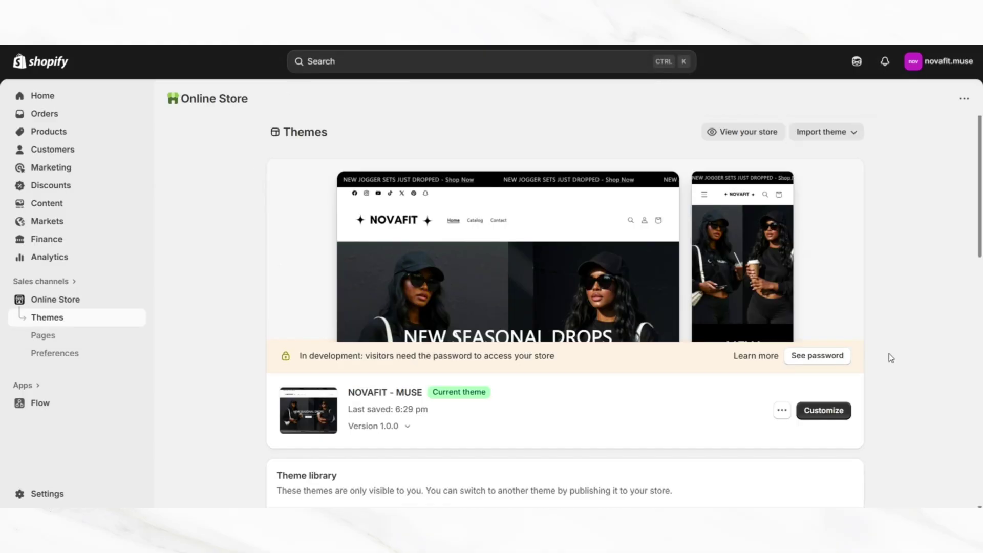
Customize the current theme and open a Crowd Favs clothing product using clothesproducttemplate.
click(824, 411)
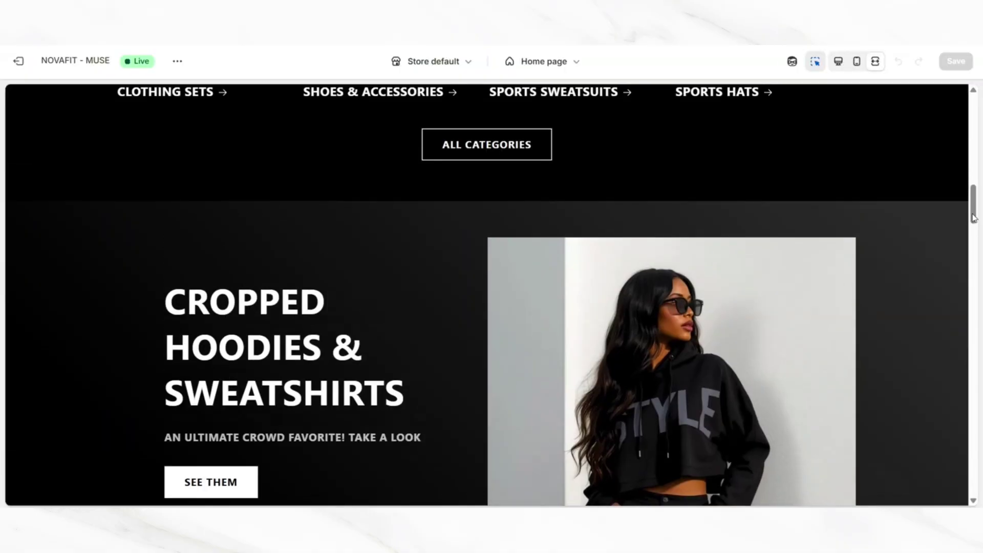
scroll(974, 218, down, 10)
scroll(974, 218, down, 3)
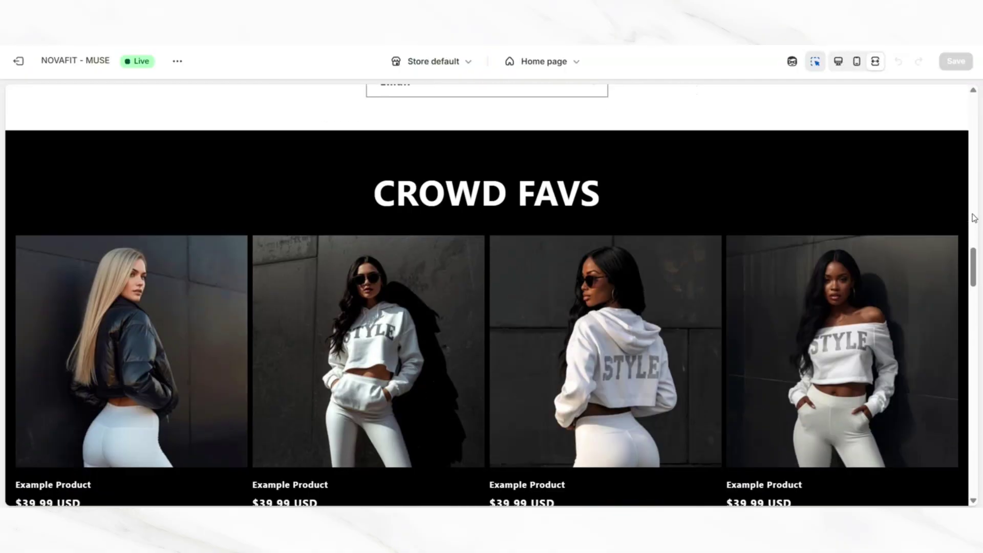
click(506, 274)
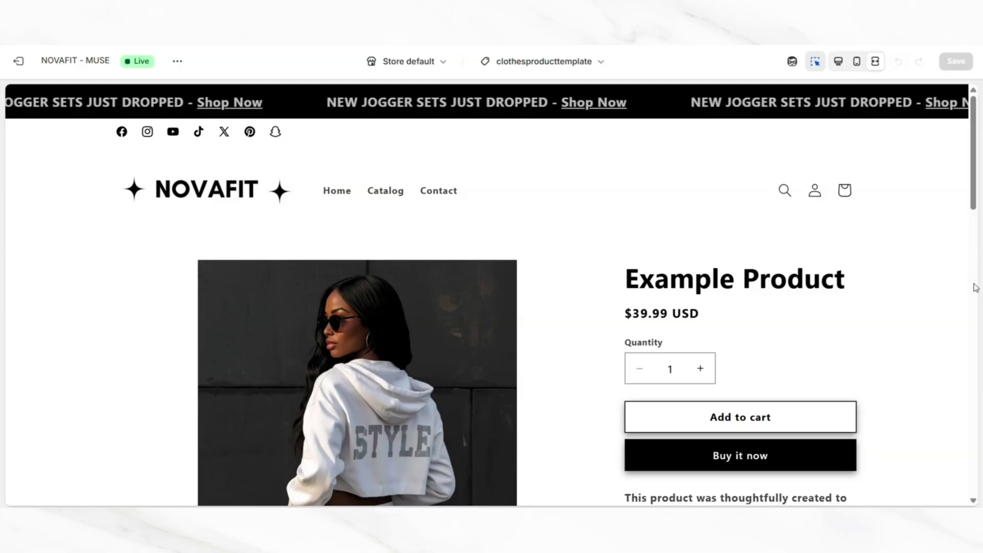
scroll(975, 288, down, 1)
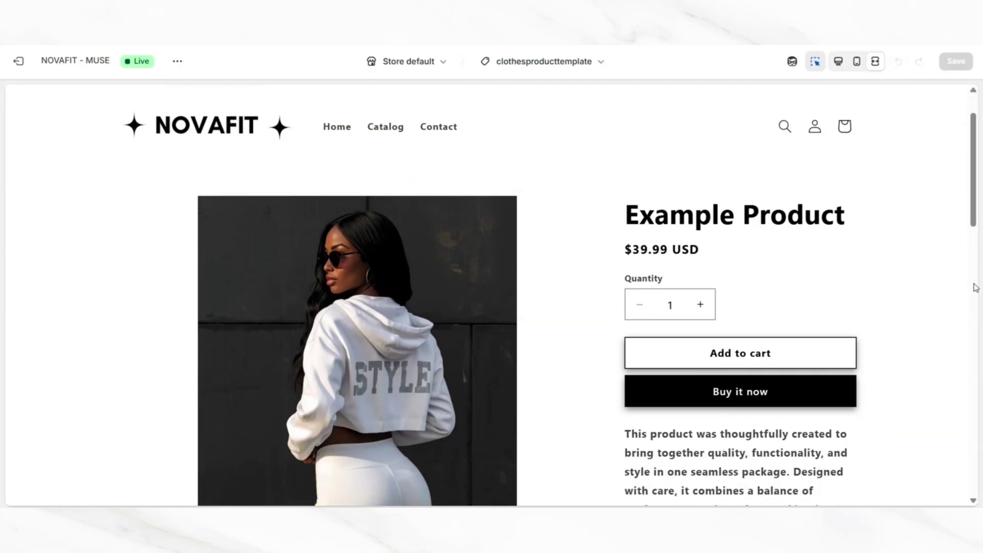
scroll(975, 288, down, 1)
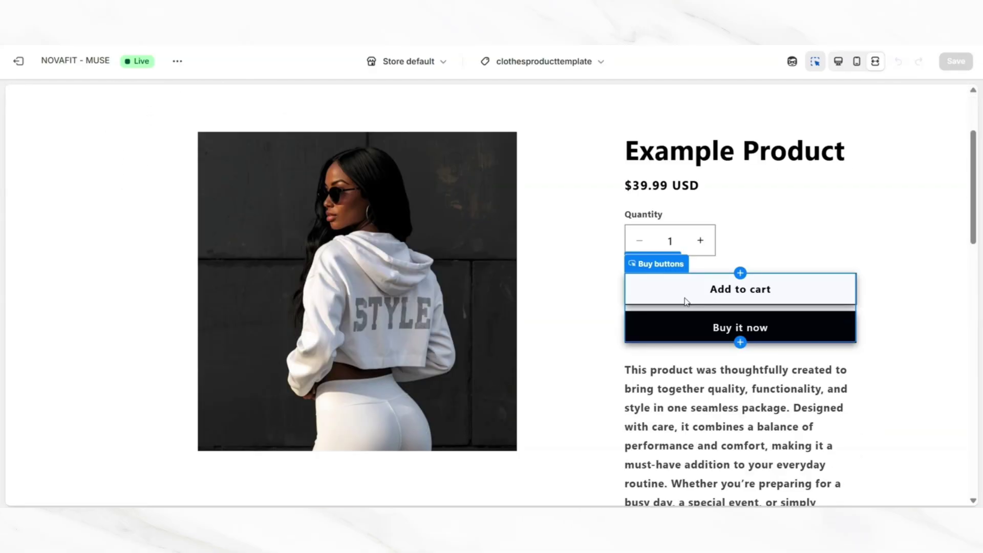
Add a Pop-up block labelled 'Size chart' linking to the Clothes Size Chart page, and save.
click(741, 342)
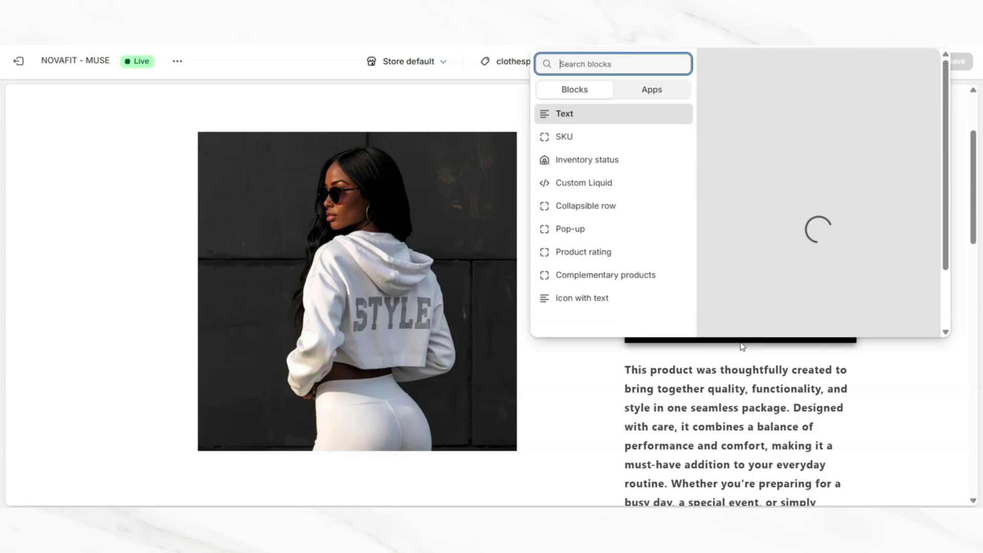
click(610, 231)
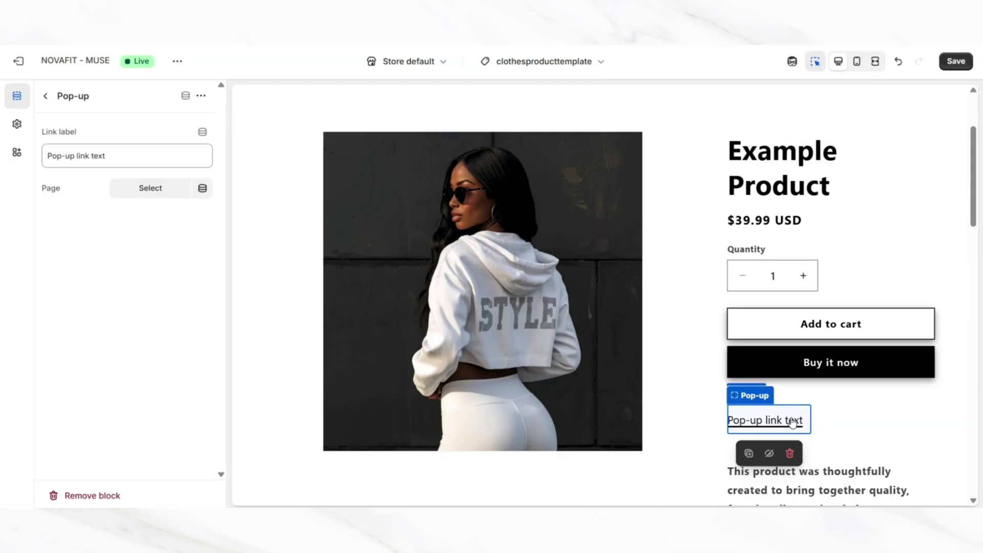
triple_click(119, 156)
text(Size chart)
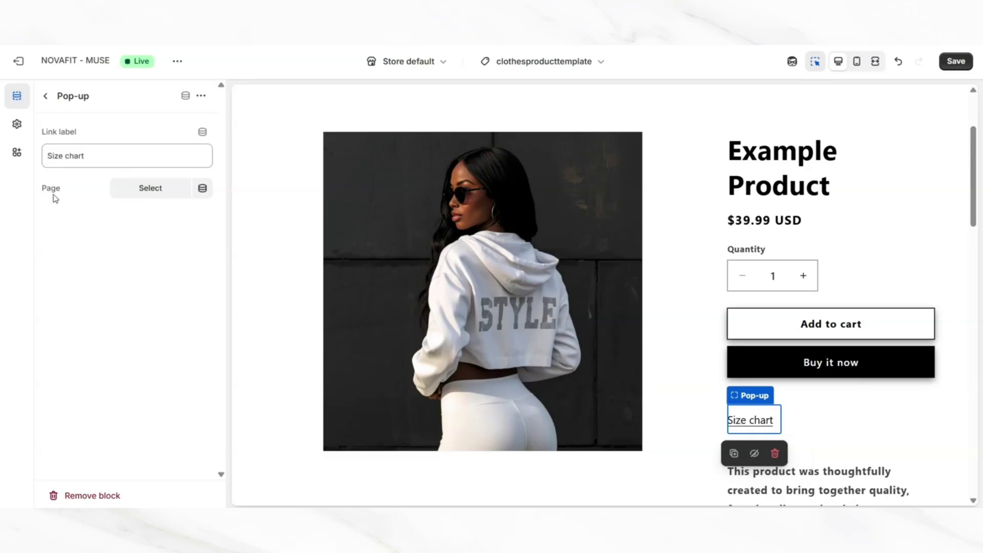
click(138, 190)
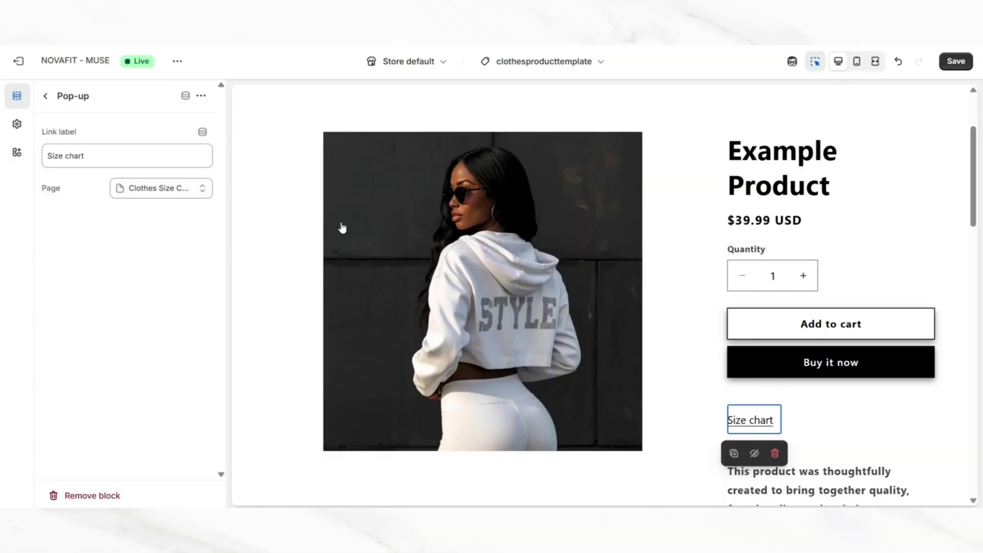
key(ctrl+shift+f)
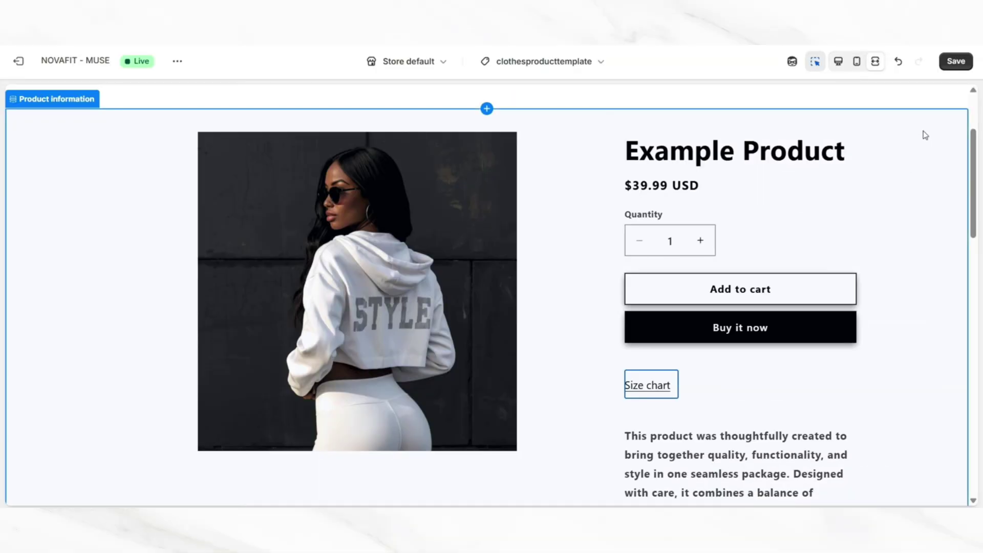
click(955, 61)
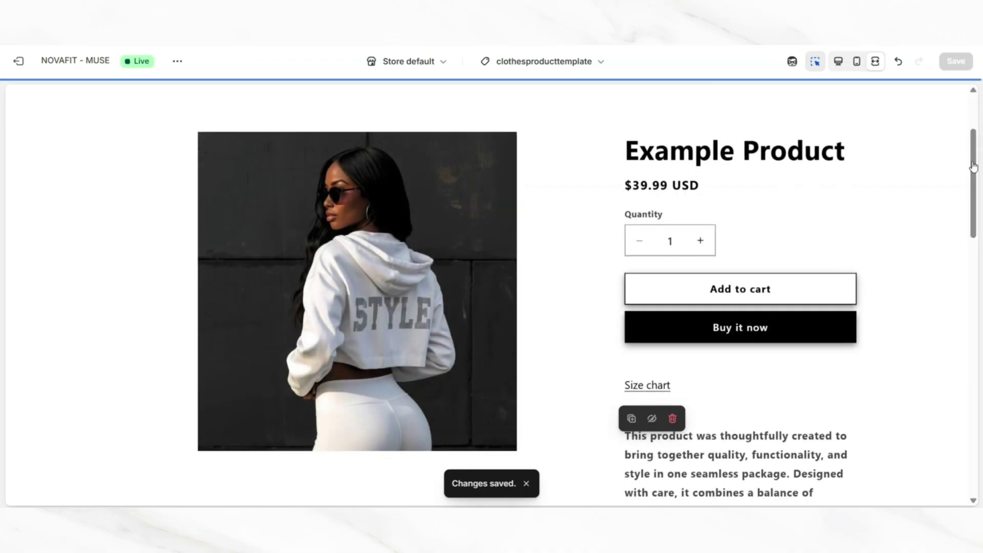
View the live storefront Example Product page and scroll to the Size chart link.
click(178, 61)
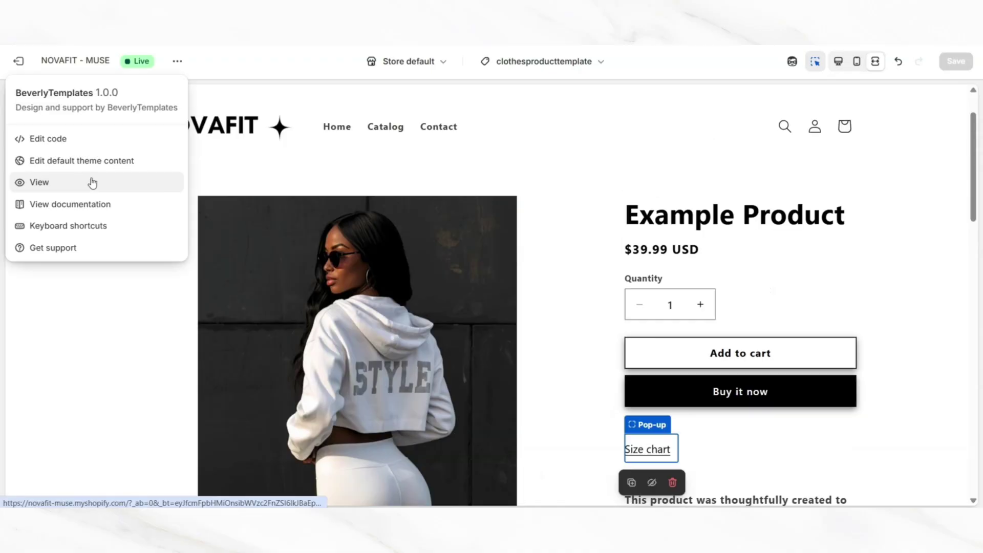
click(62, 185)
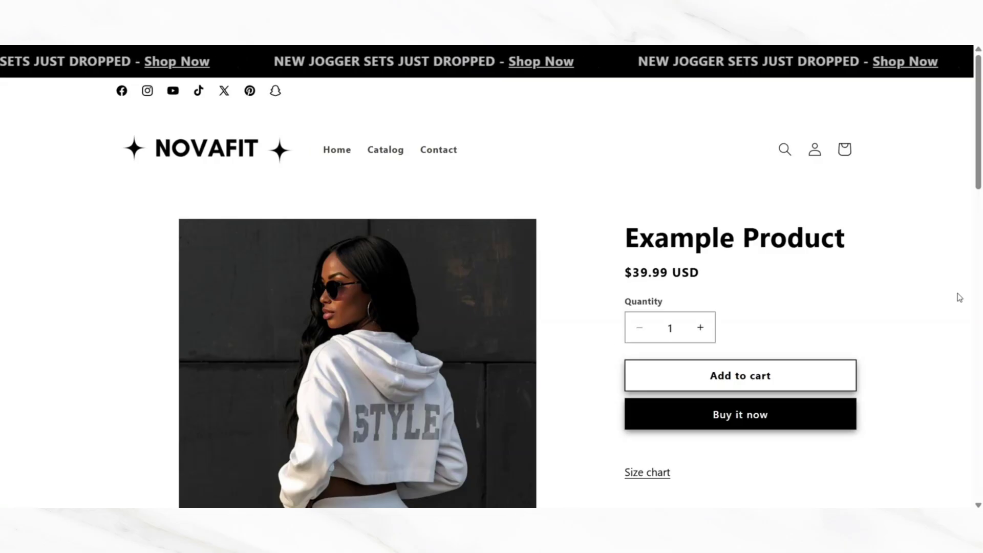
scroll(959, 297, down, 3)
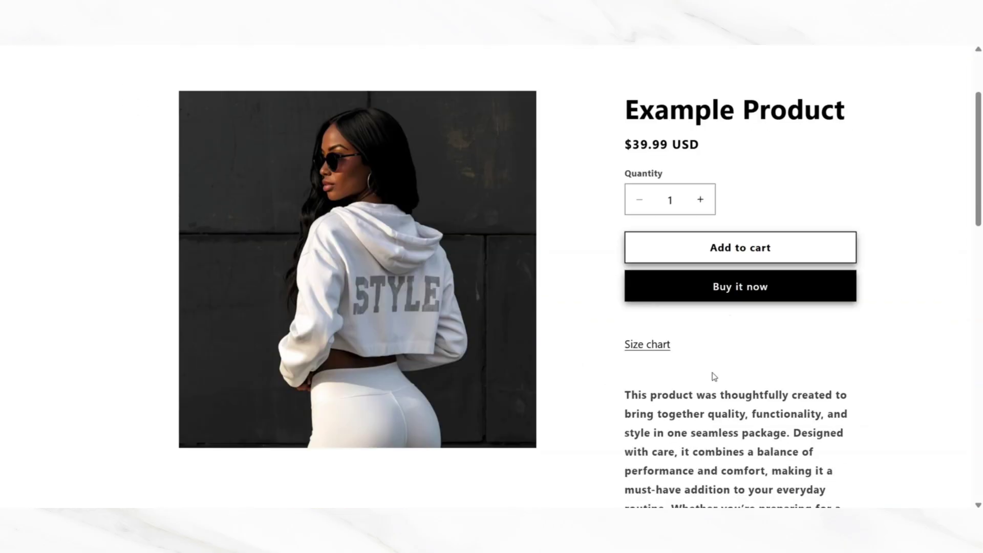